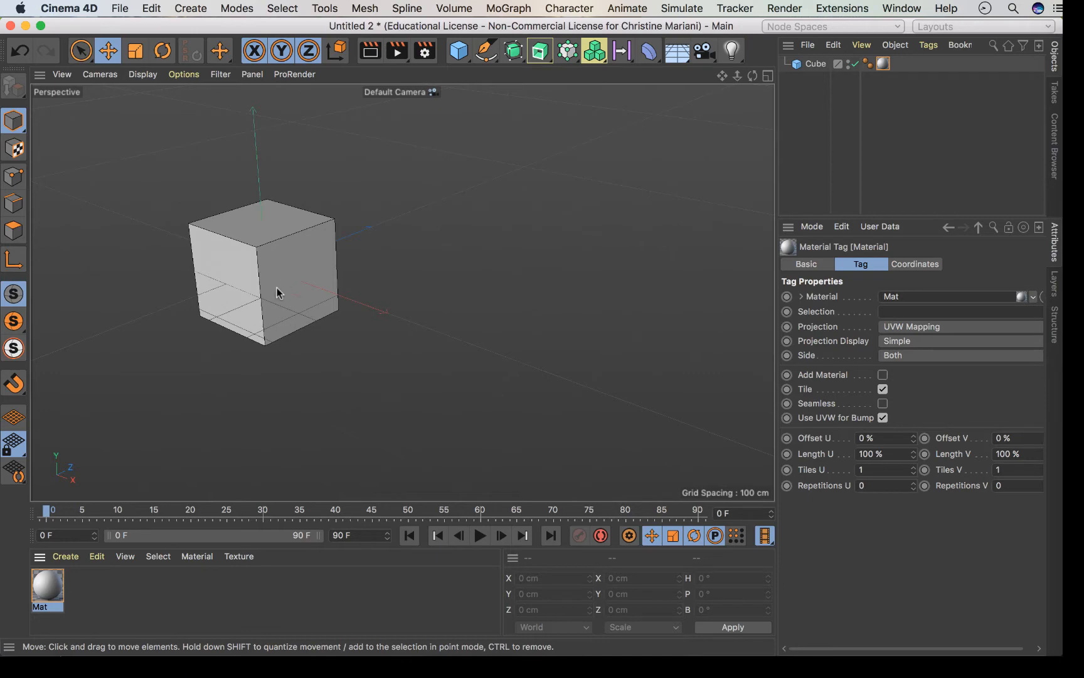
# Open the Mat material in the Material Editor and rename it to 'color'.
pyautogui.doubleClick(47, 591)
pyautogui.moveTo(475, 109); pyautogui.dragTo(685, 67)
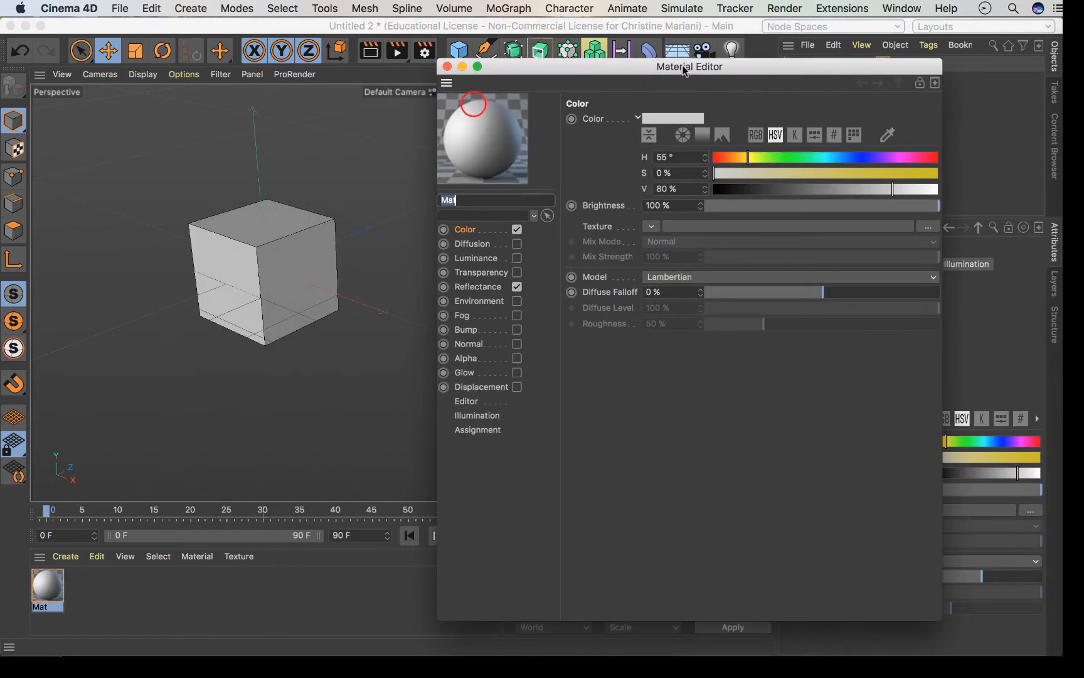
pyautogui.doubleClick(488, 198)
pyautogui.write('color')
pyautogui.click(751, 434)
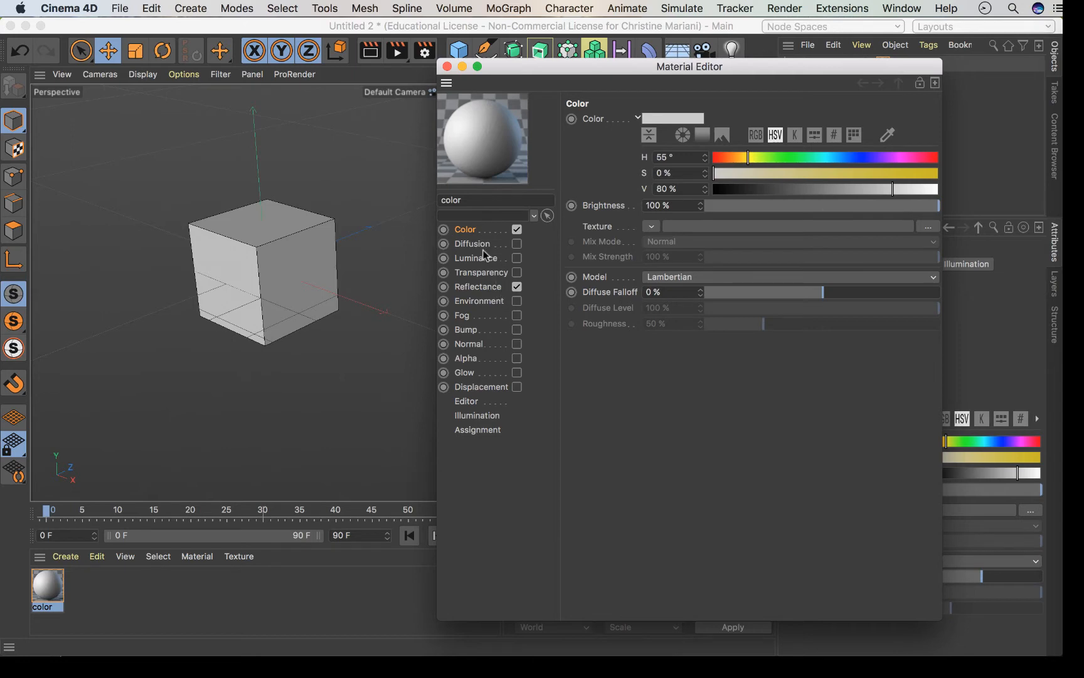
# Open the Reflectance channel and toggle the Default Specular layer off and on to compare.
pyautogui.click(475, 288)
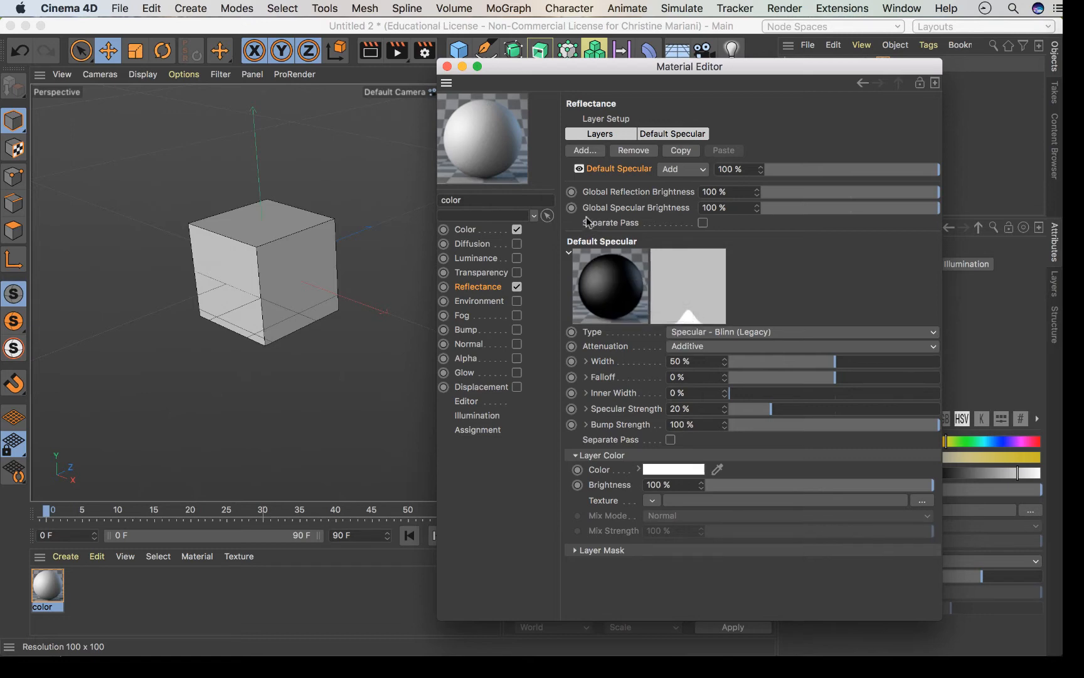
pyautogui.click(579, 168)
pyautogui.click(578, 168)
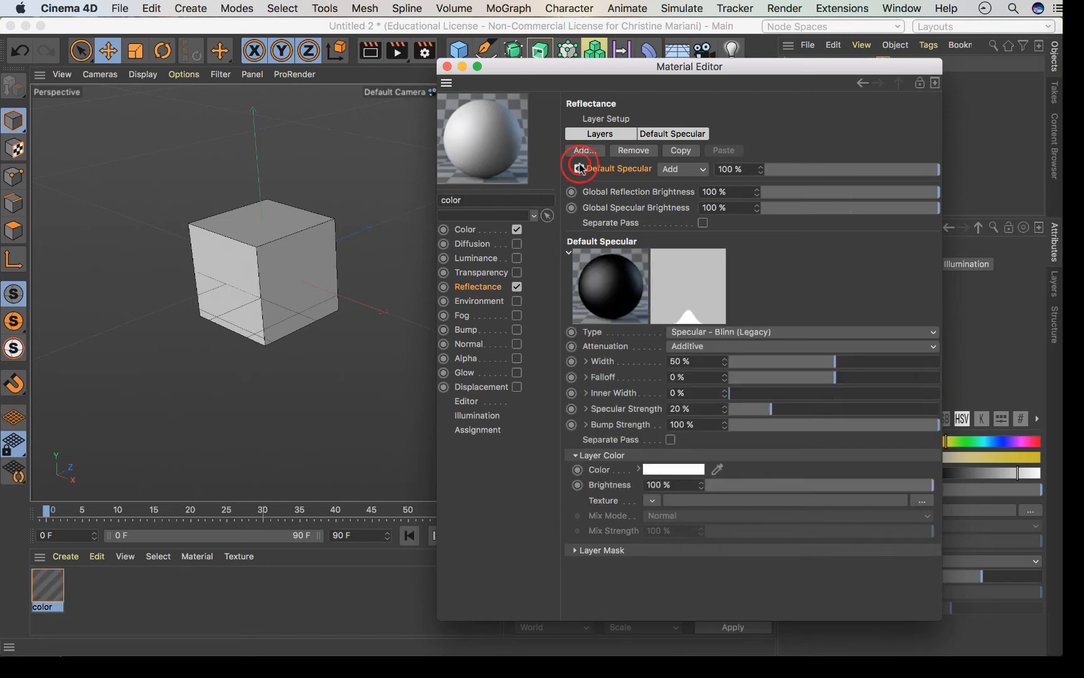
pyautogui.click(578, 168)
pyautogui.click(578, 168)
pyautogui.click(578, 168)
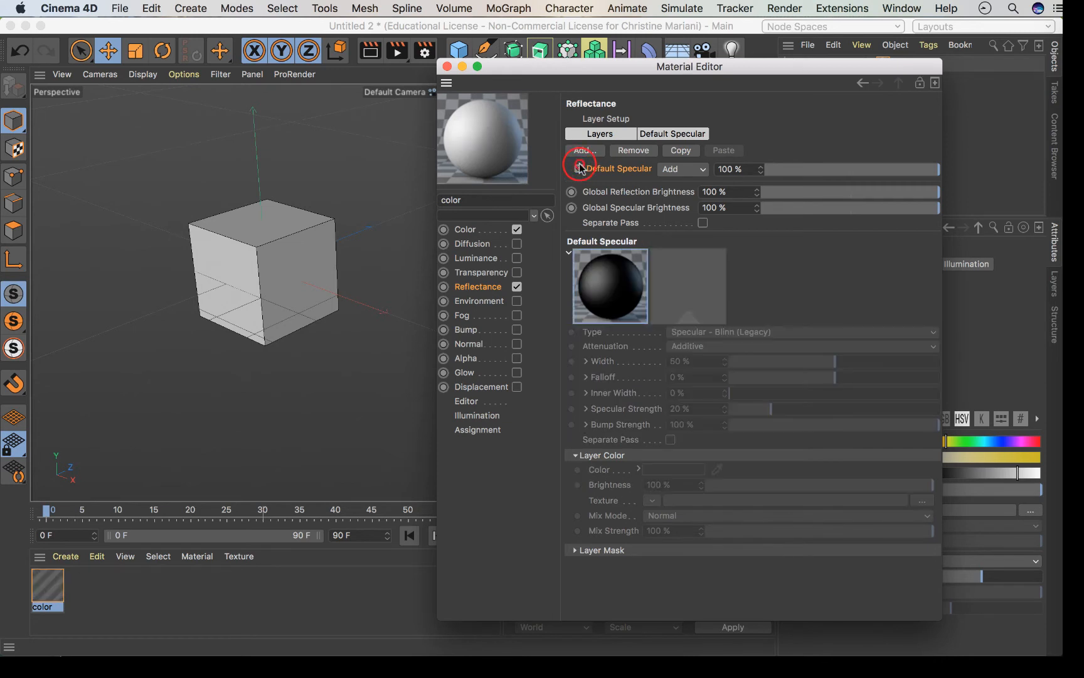
pyautogui.click(578, 168)
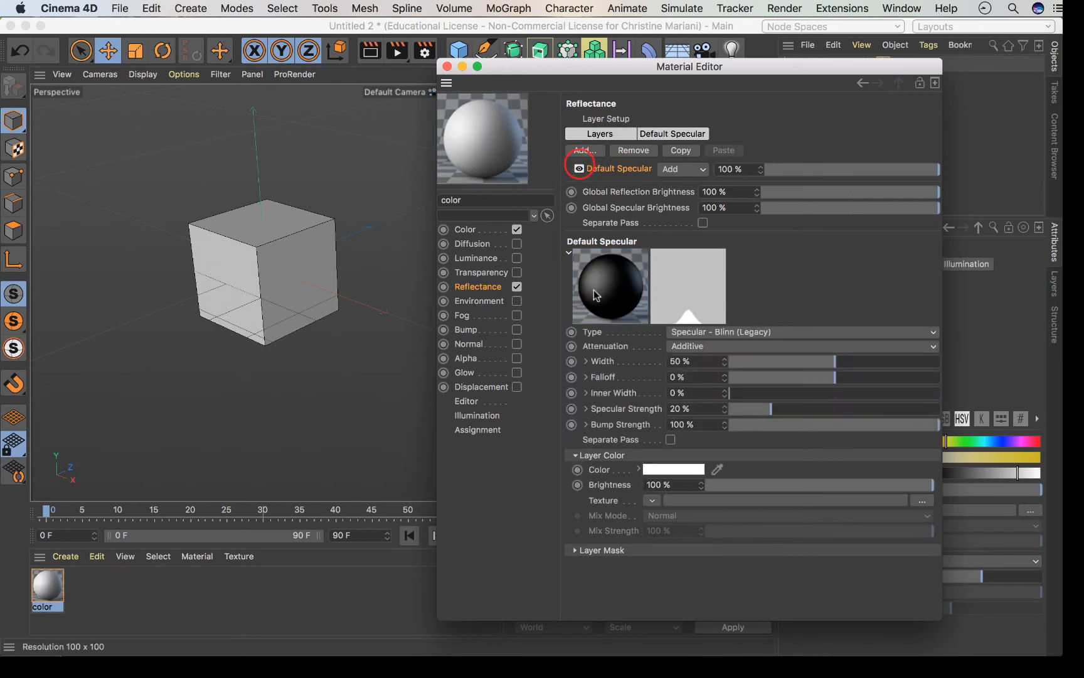
pyautogui.click(578, 168)
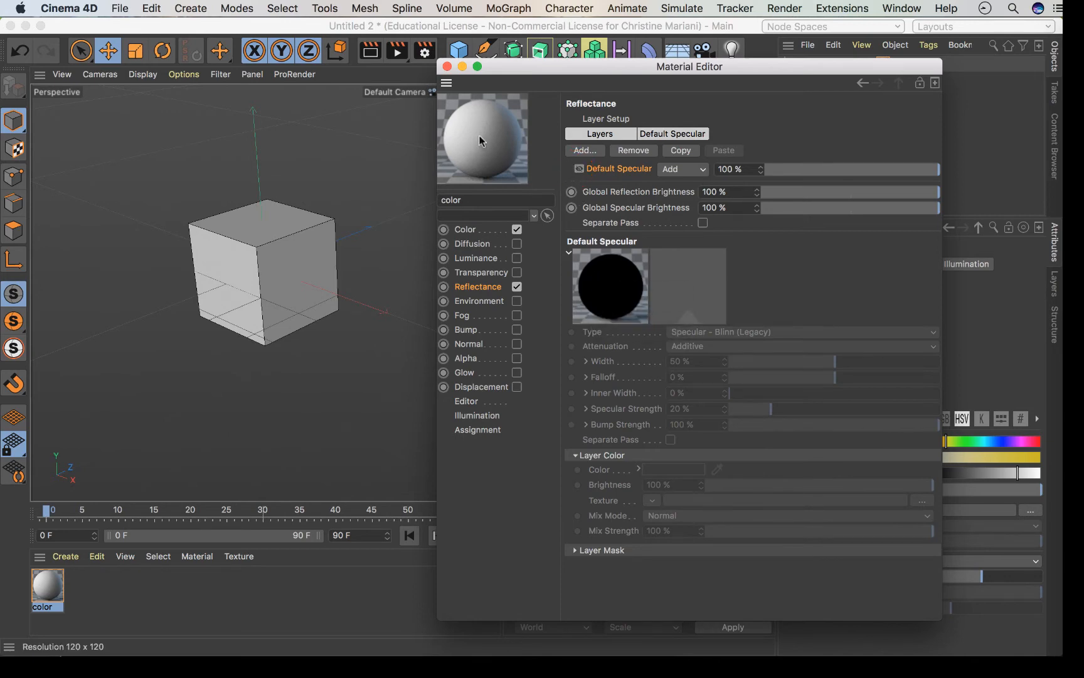
pyautogui.click(578, 168)
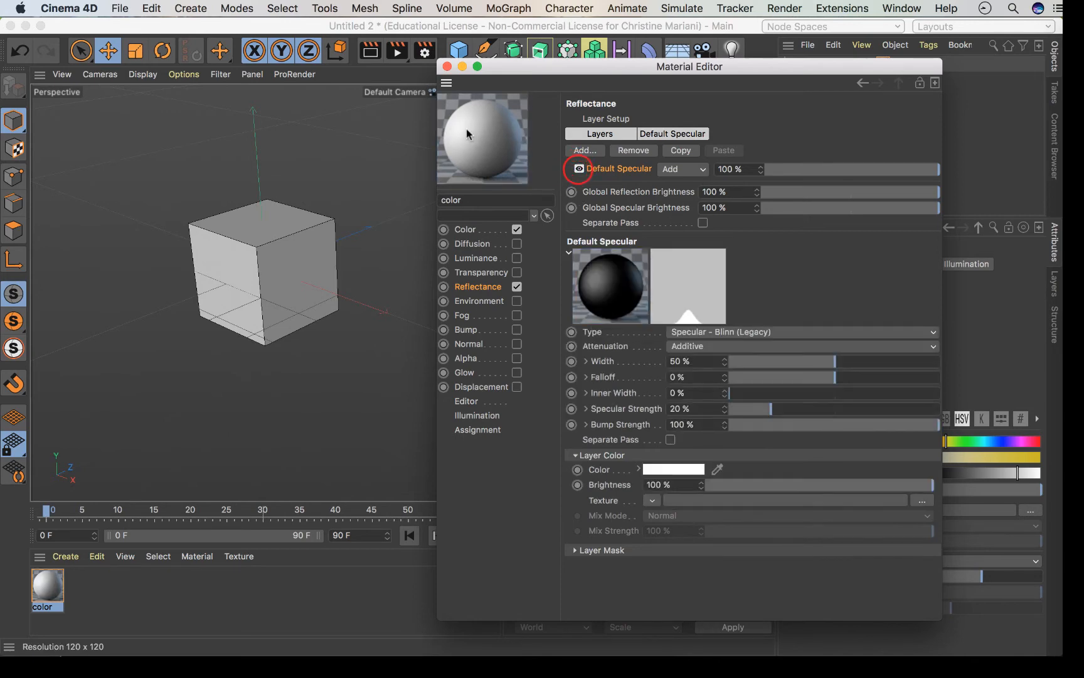
# Keep comparing with the Default Specular layer toggled, finally leaving it enabled.
pyautogui.click(579, 167)
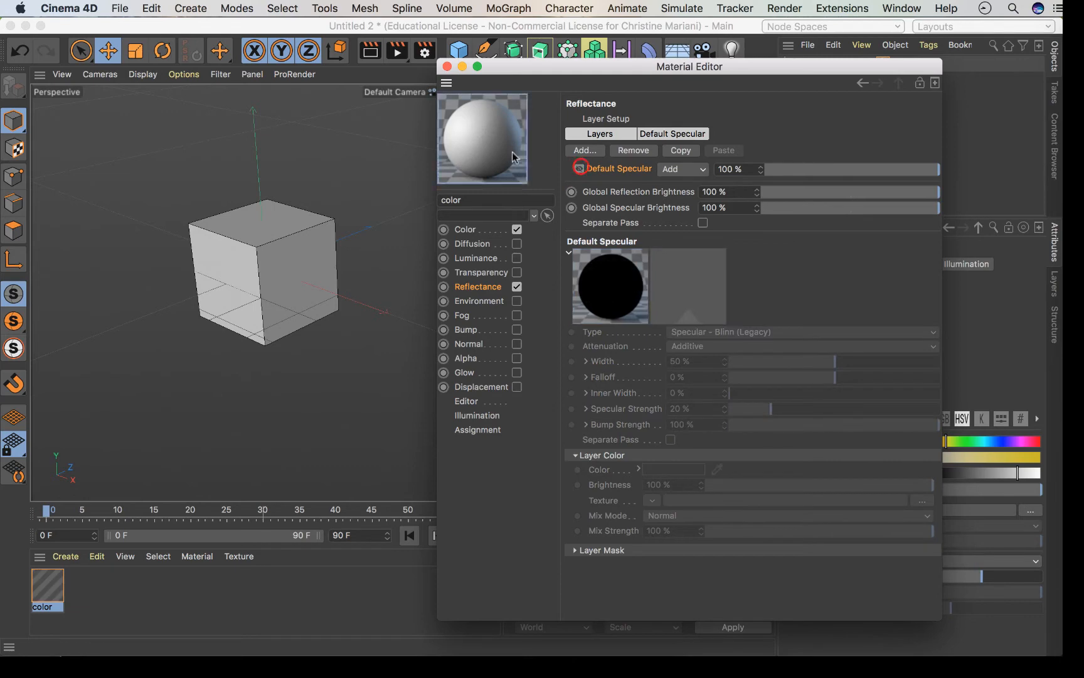
pyautogui.click(578, 168)
pyautogui.click(578, 169)
pyautogui.click(579, 169)
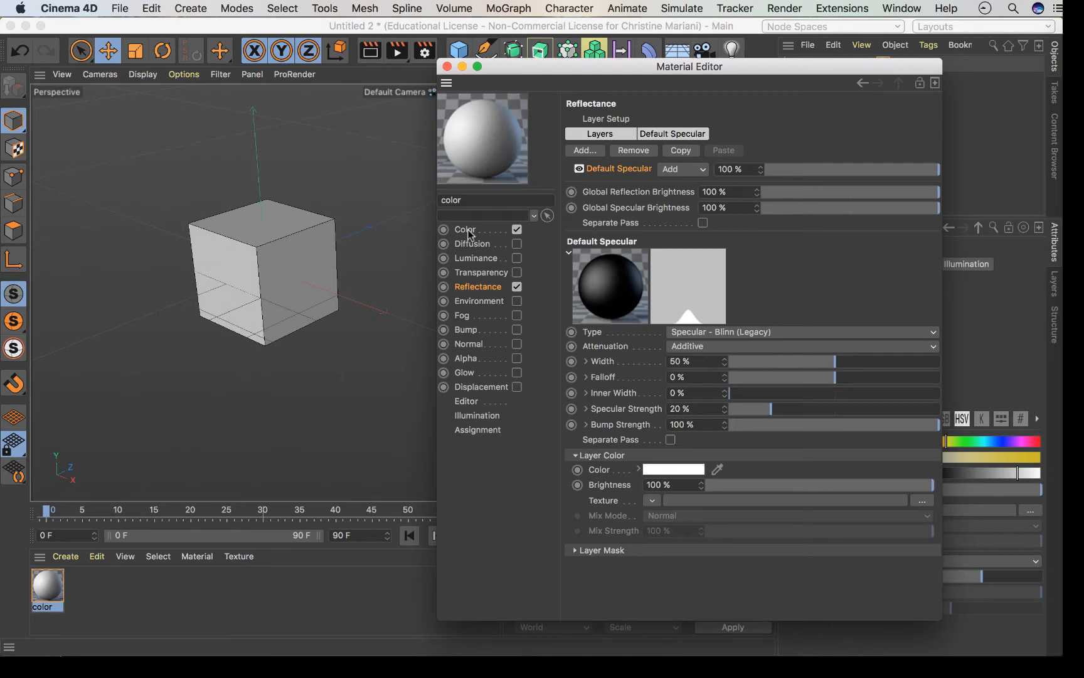
pyautogui.click(578, 169)
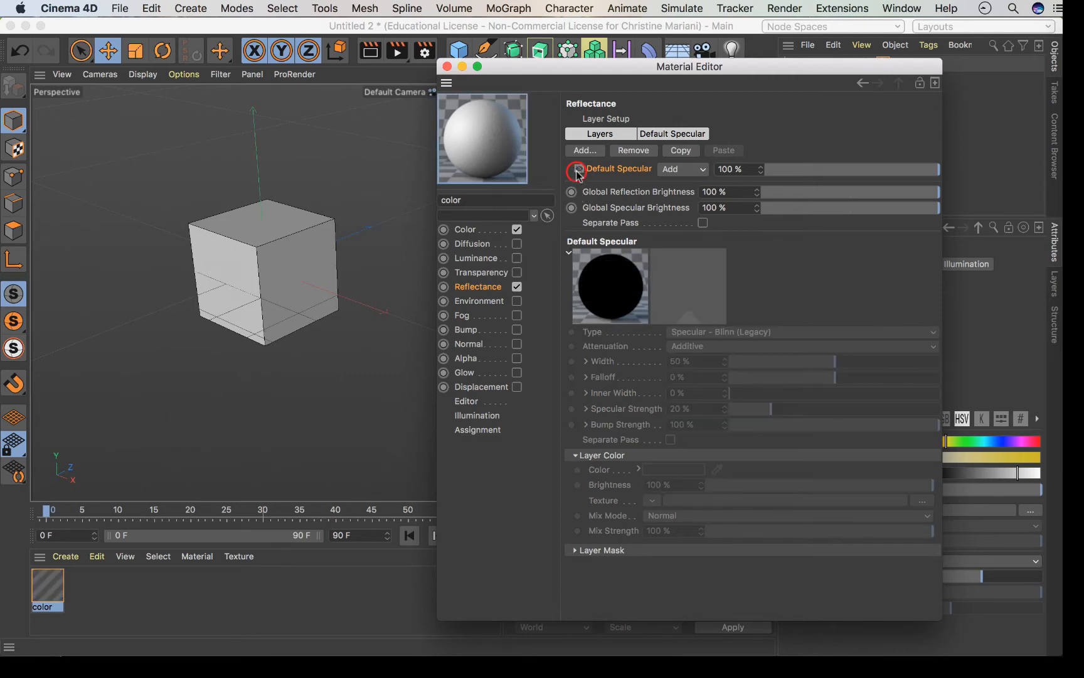
pyautogui.click(578, 169)
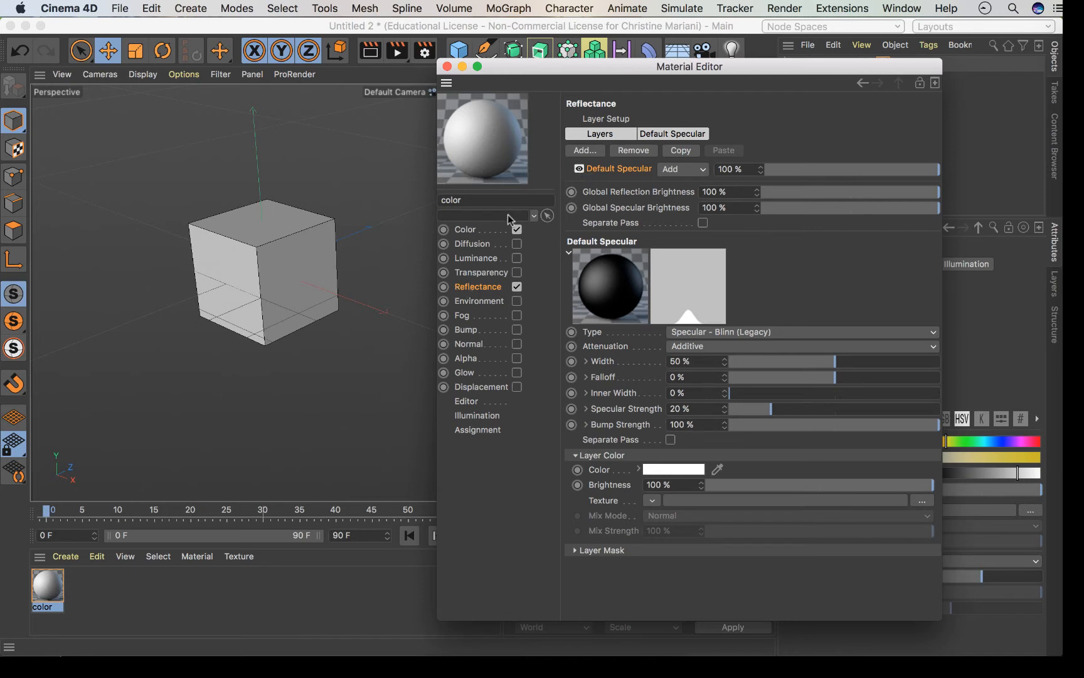
# Disable the Reflectance channel and view the Color channel settings.
pyautogui.click(517, 287)
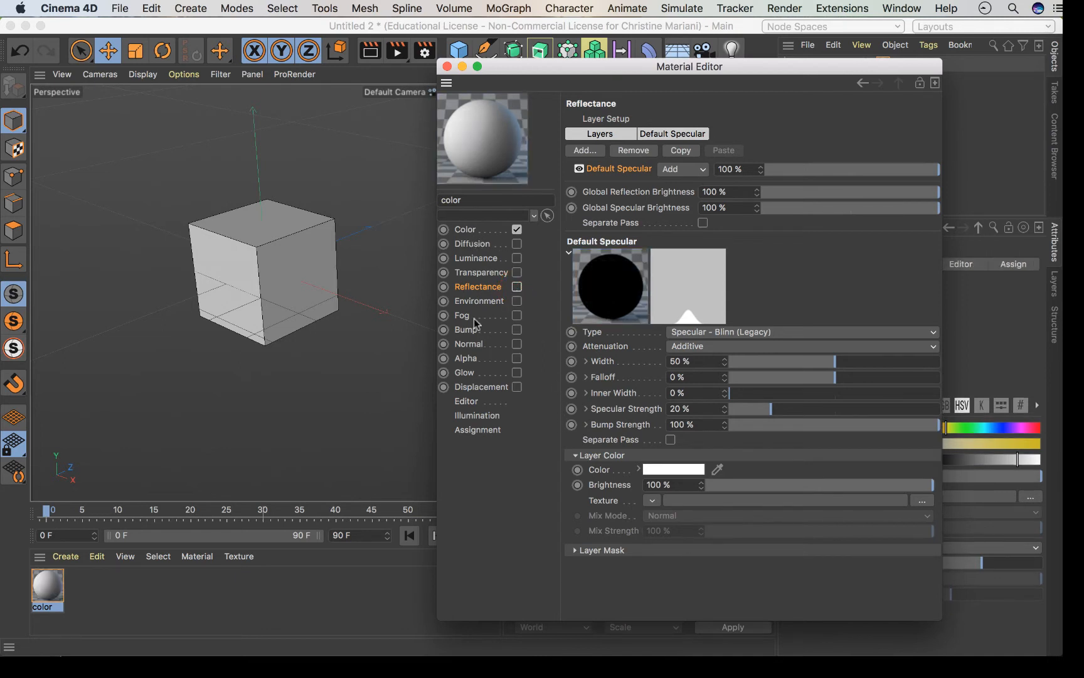
pyautogui.click(503, 233)
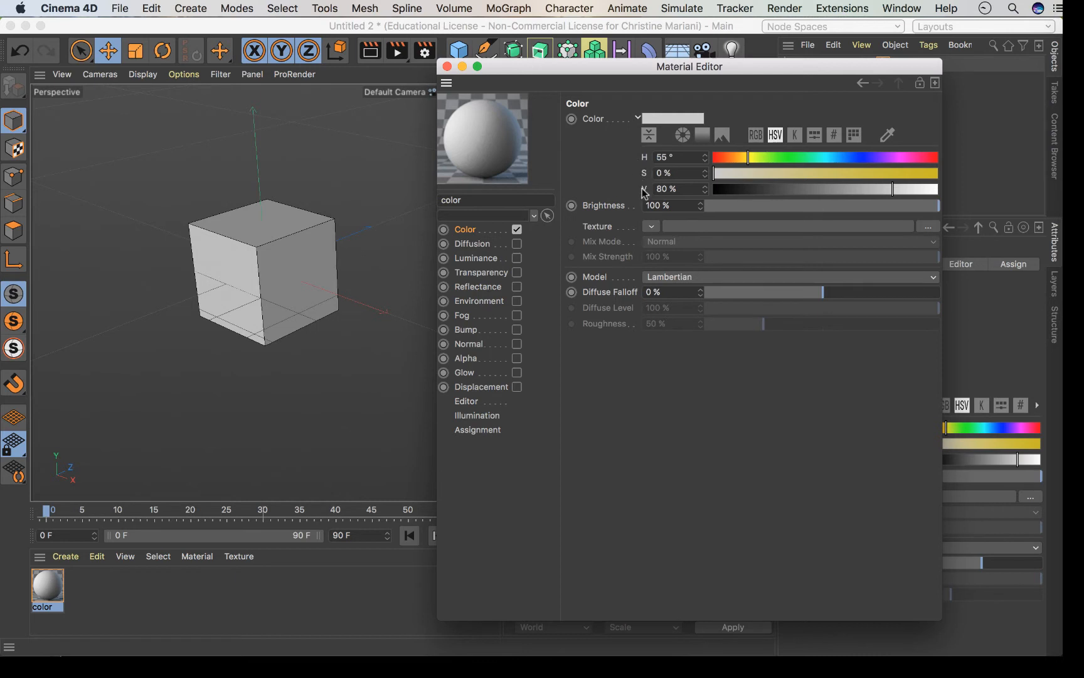
# Compare the grey colour in RGB and HSV modes, then open its Color Picker.
pyautogui.click(756, 136)
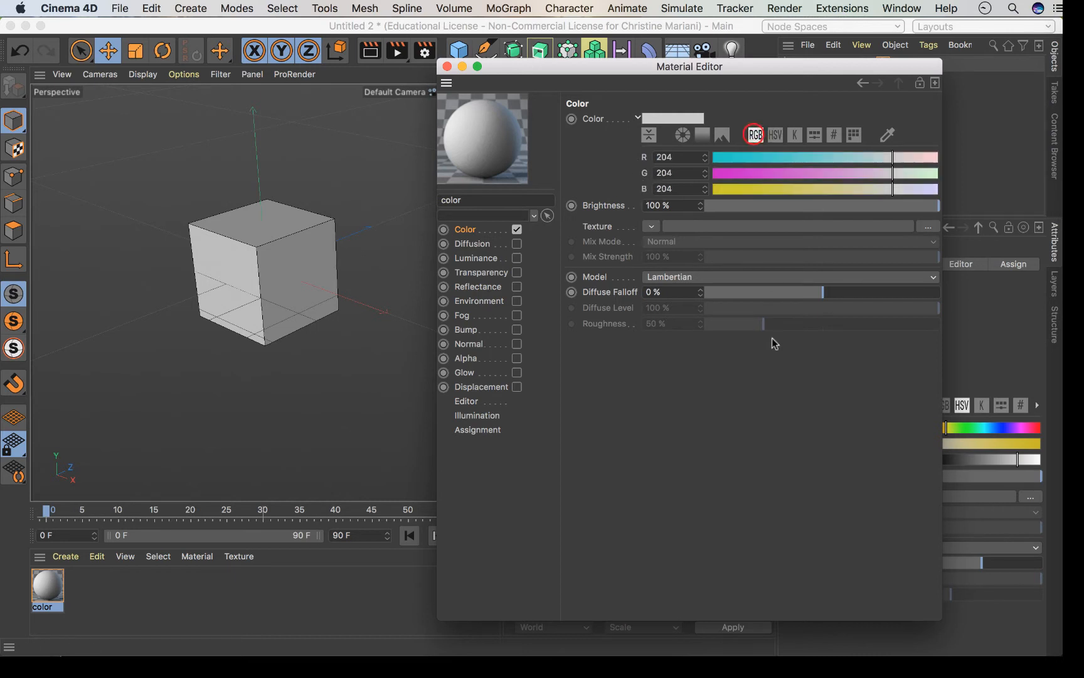
pyautogui.click(775, 136)
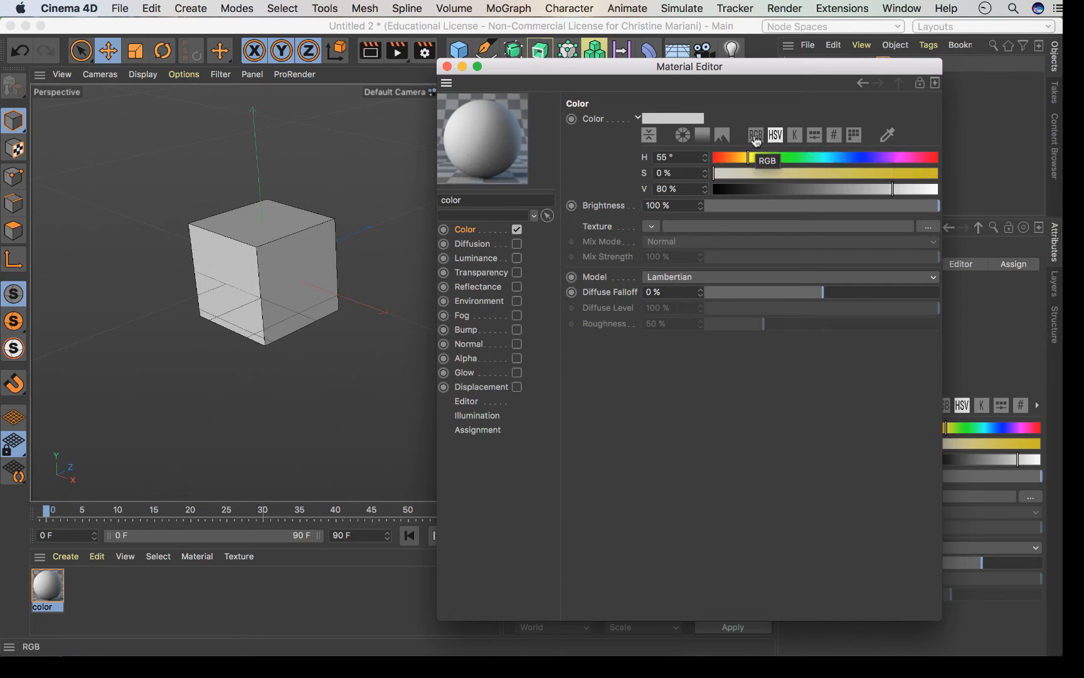
pyautogui.click(662, 122)
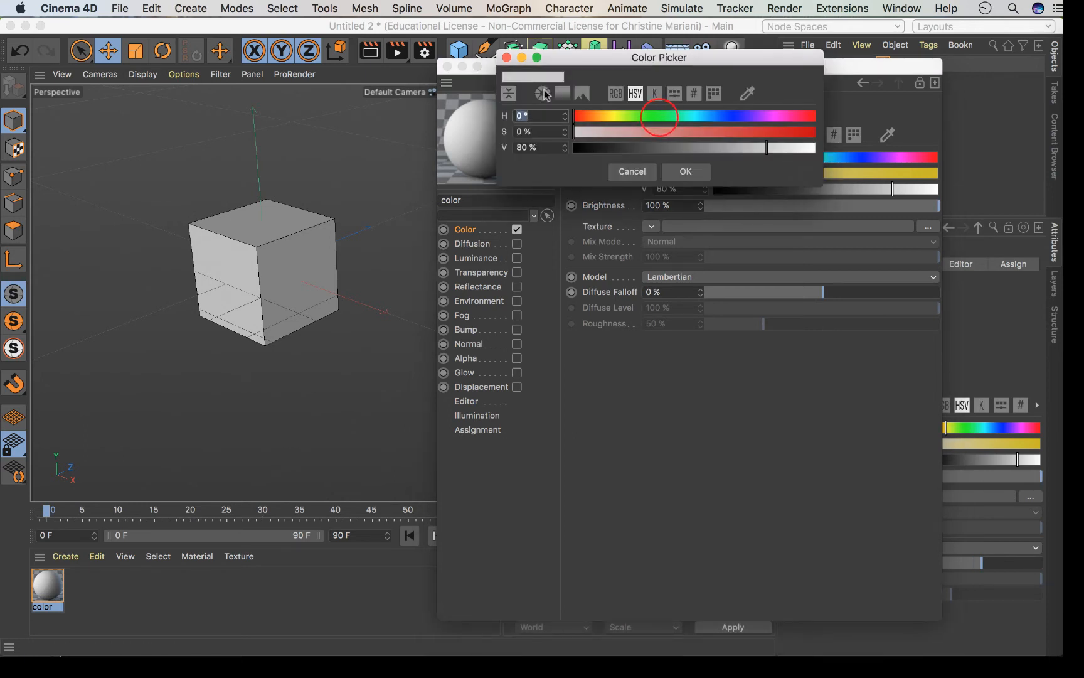
# Close and reopen the Color Picker a few times, finally leaving it closed.
pyautogui.click(506, 57)
pyautogui.click(687, 123)
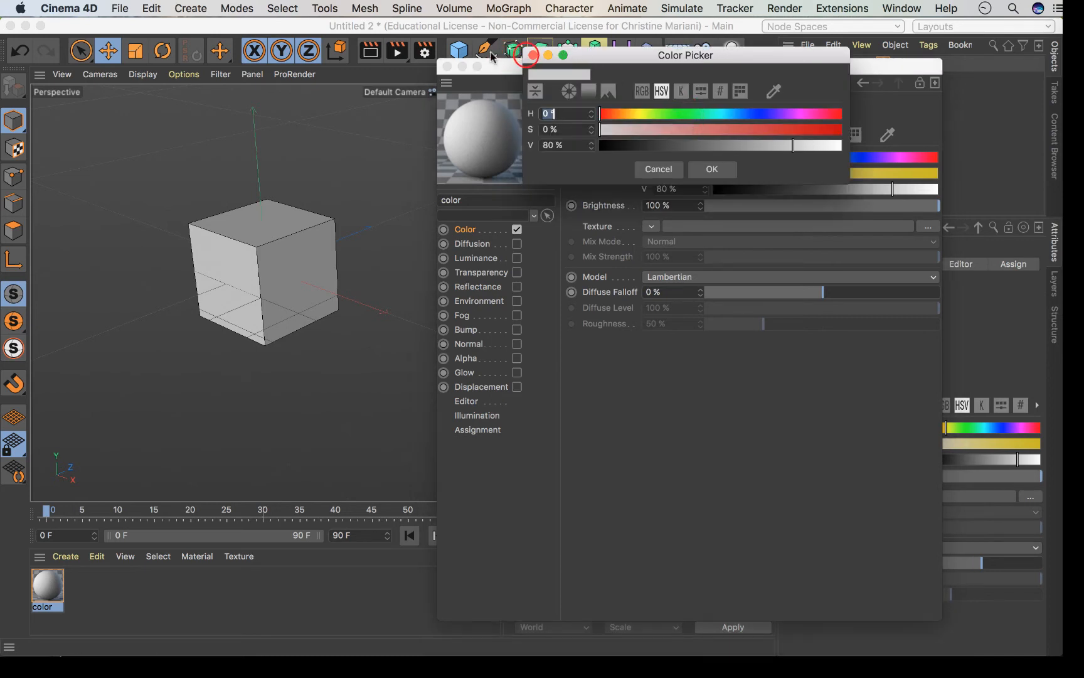
pyautogui.click(533, 56)
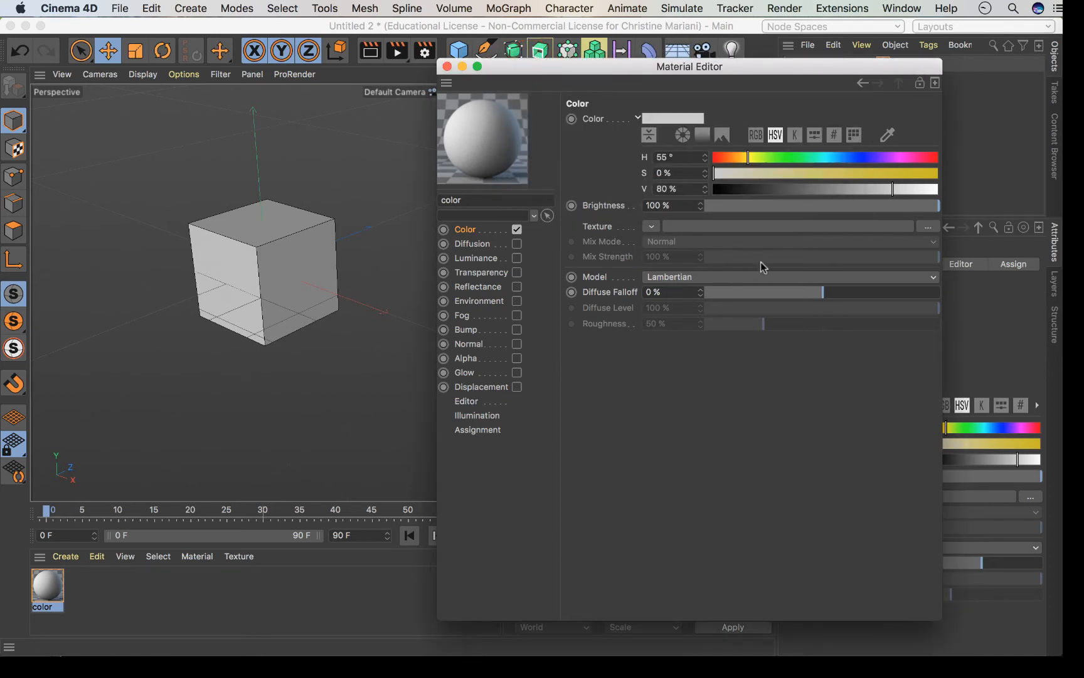
pyautogui.click(653, 135)
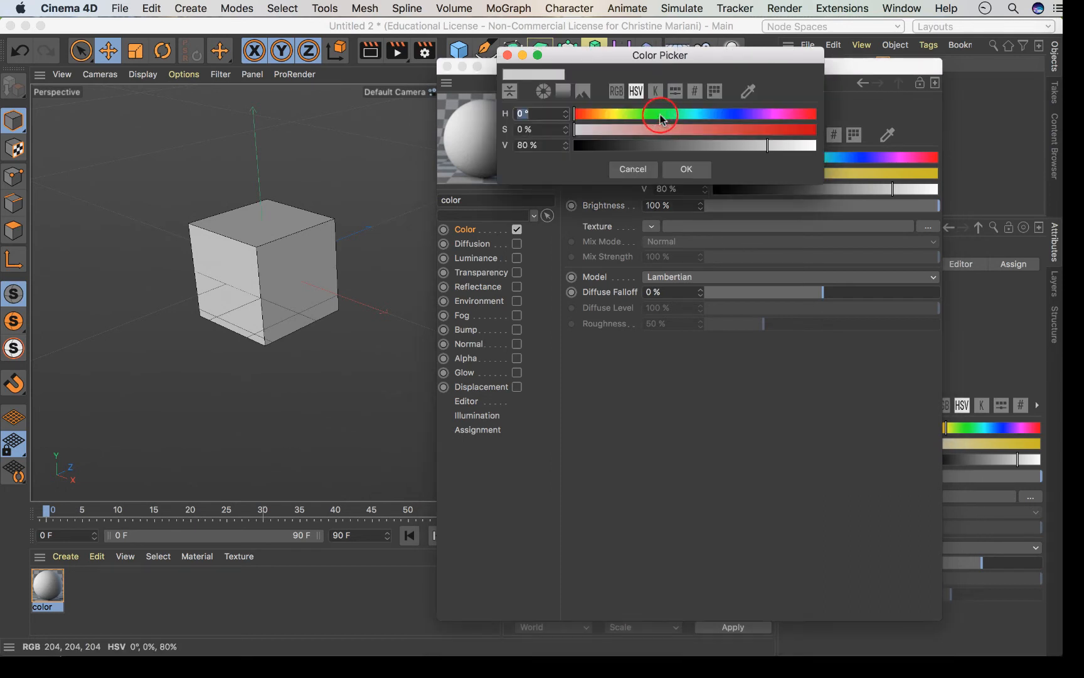
pyautogui.click(508, 56)
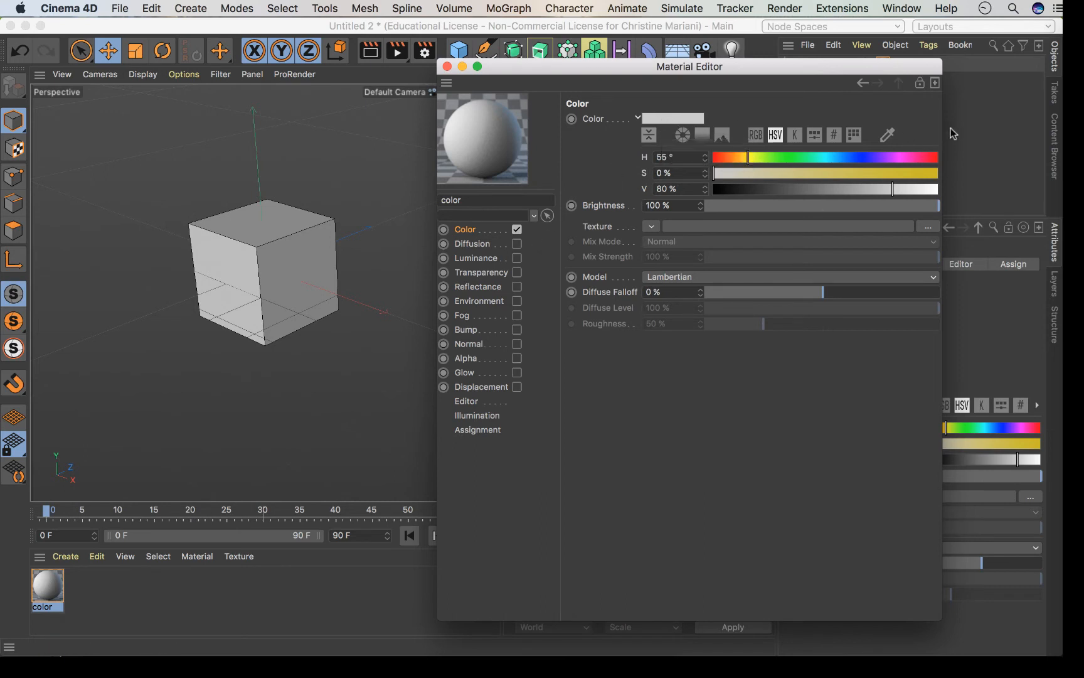
# Cancel a screen colour sample and display the grey as hex CCCCCC.
pyautogui.click(890, 135)
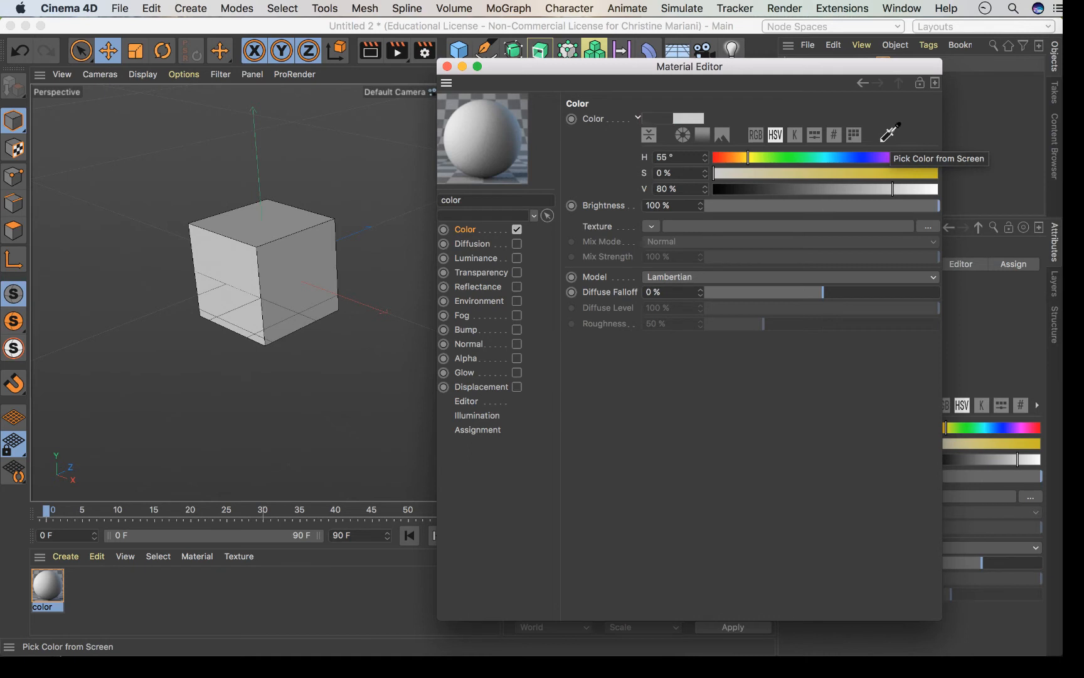
pyautogui.press('Escape')
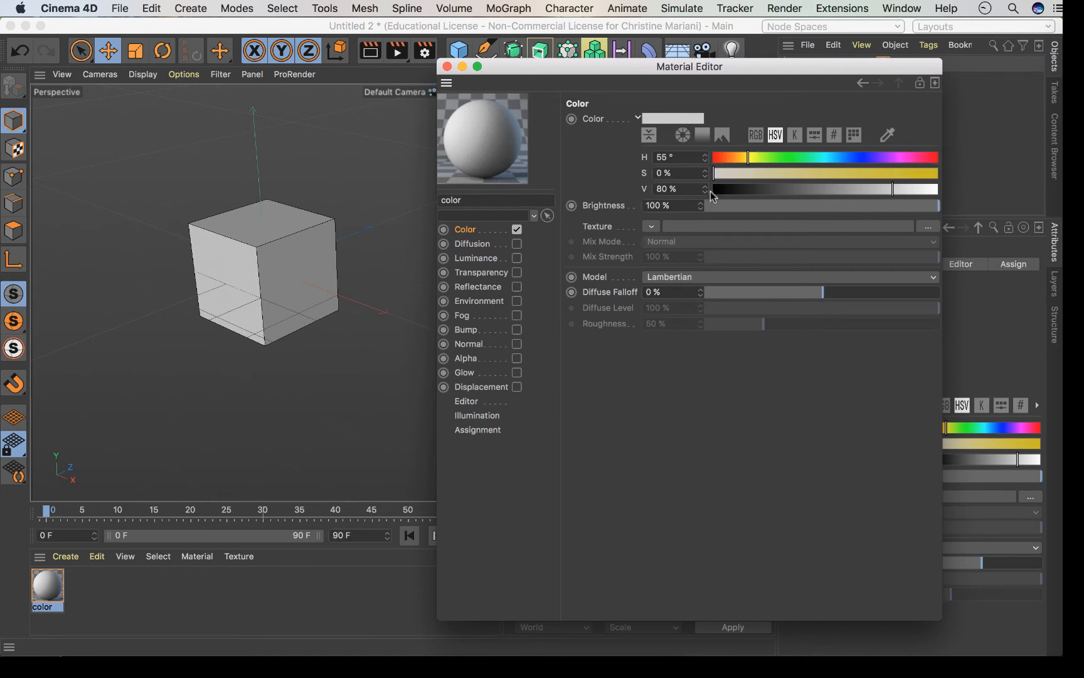
pyautogui.click(833, 135)
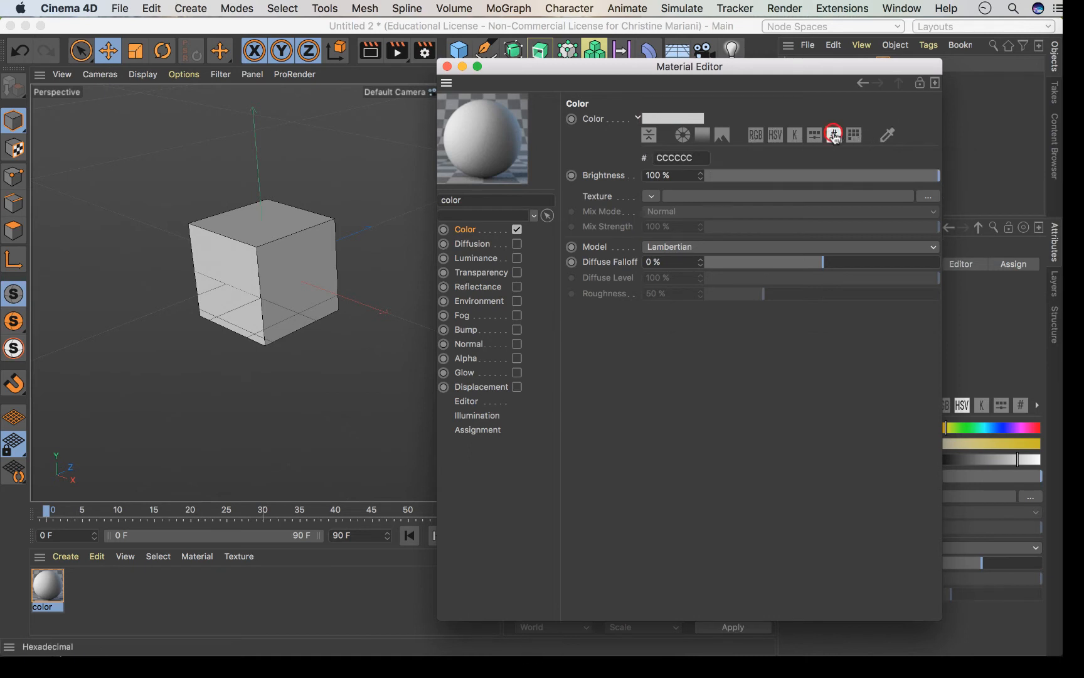
pyautogui.click(698, 158)
# Turn the colour cyan at hue about 175°, then drop saturation to 0%.
pyautogui.moveTo(694, 158); pyautogui.dragTo(652, 158)
pyautogui.click(774, 135)
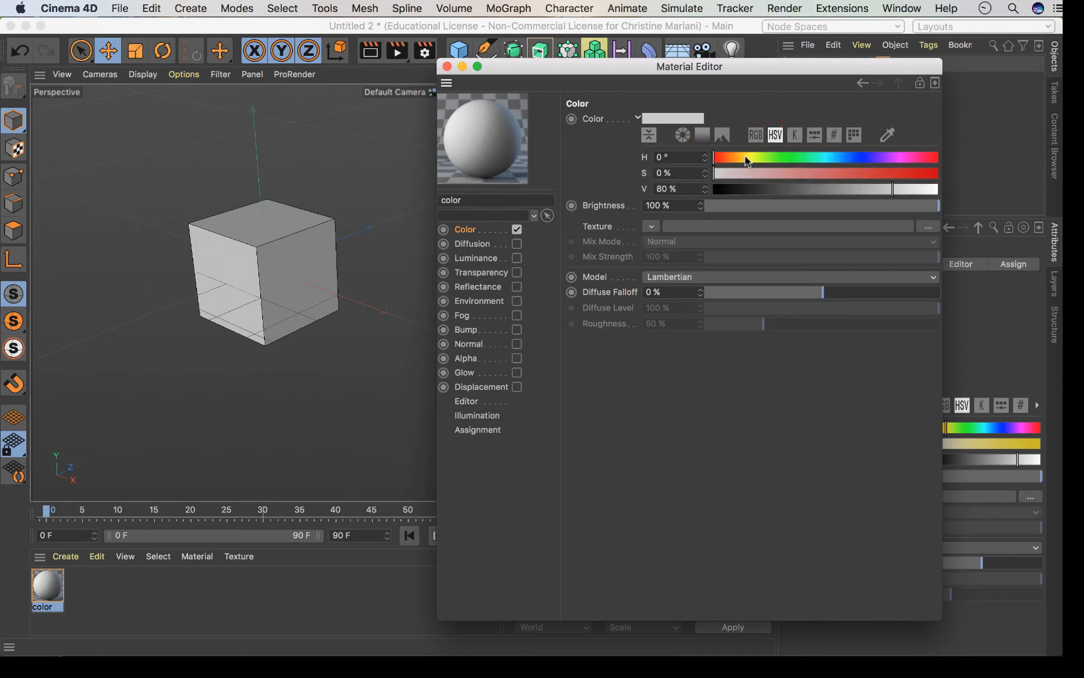
pyautogui.moveTo(726, 157); pyautogui.dragTo(822, 165)
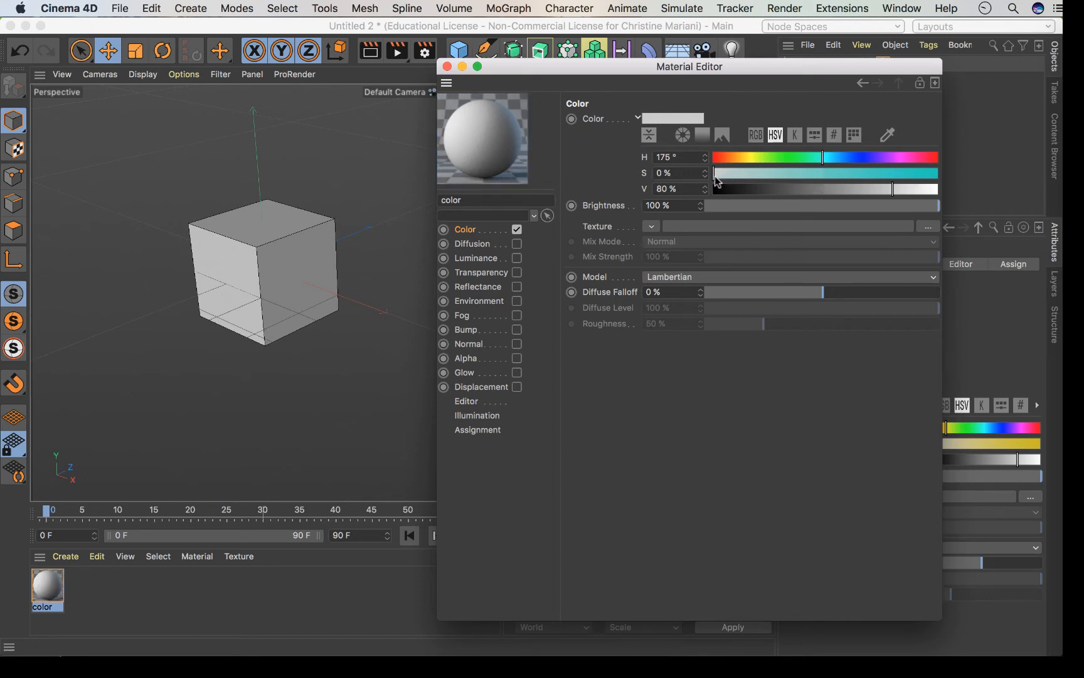
pyautogui.moveTo(717, 181); pyautogui.dragTo(904, 181)
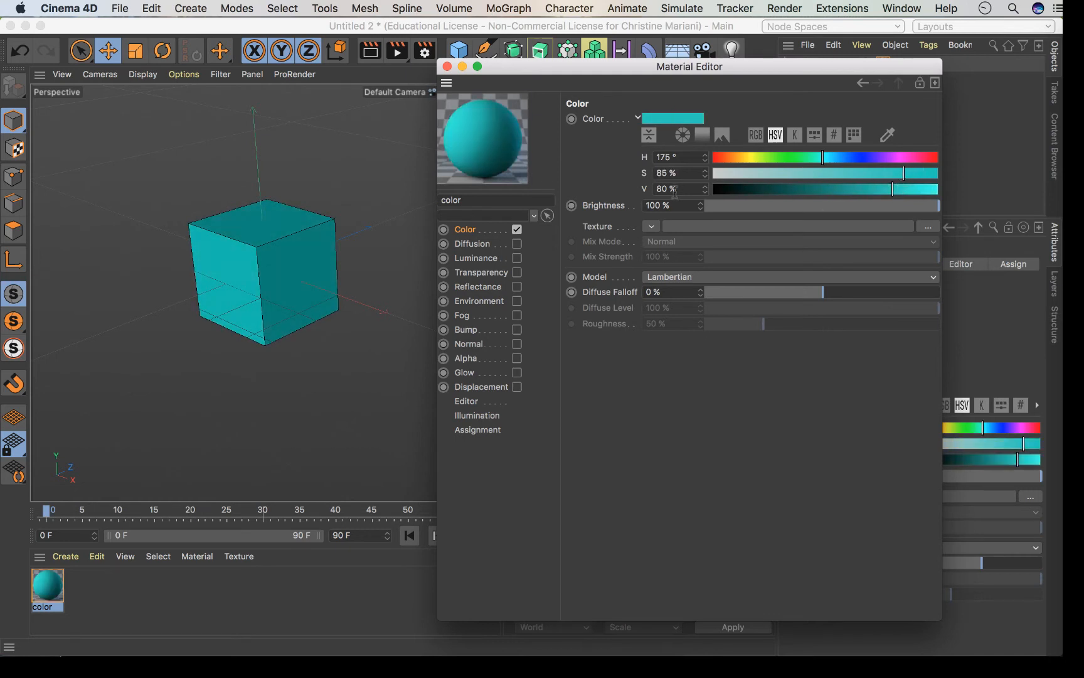
pyautogui.moveTo(895, 194); pyautogui.dragTo(927, 214)
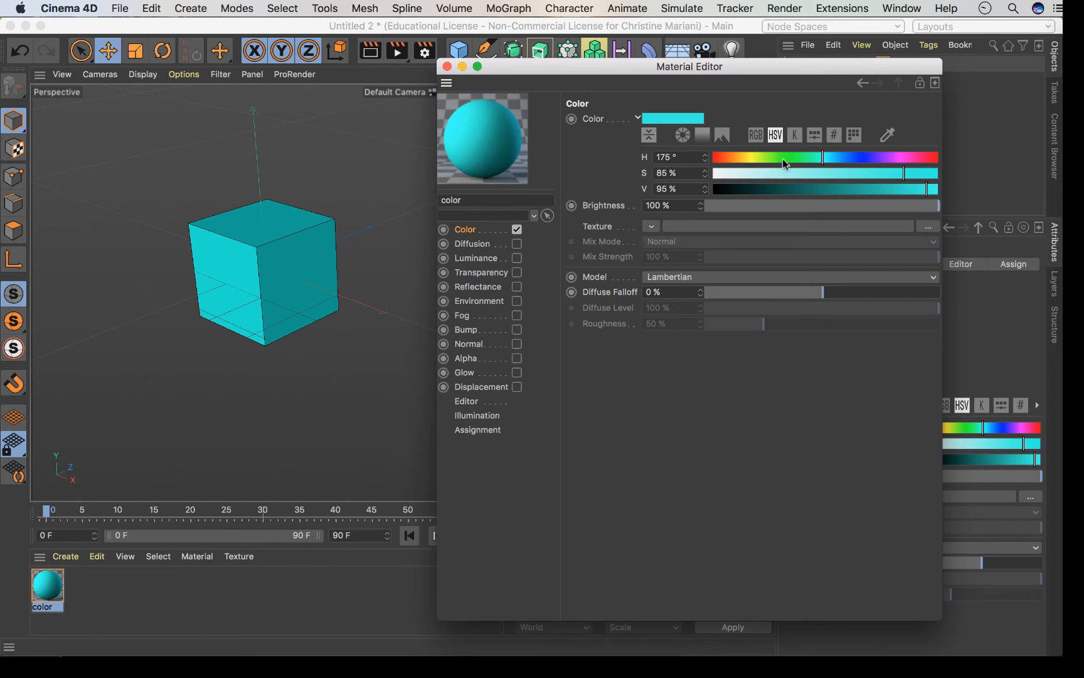
pyautogui.moveTo(729, 178); pyautogui.dragTo(715, 175)
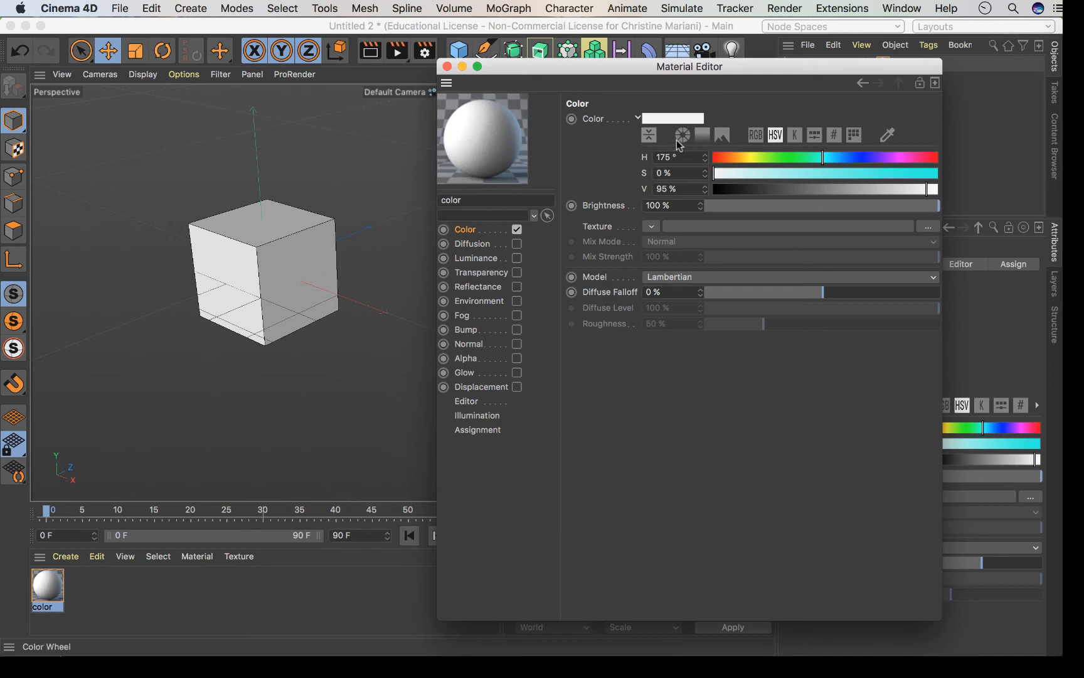
# Set value to 100% with saturation 0%, making the material white (hex FFFFFF).
pyautogui.moveTo(746, 156); pyautogui.dragTo(827, 162)
pyautogui.click(934, 192)
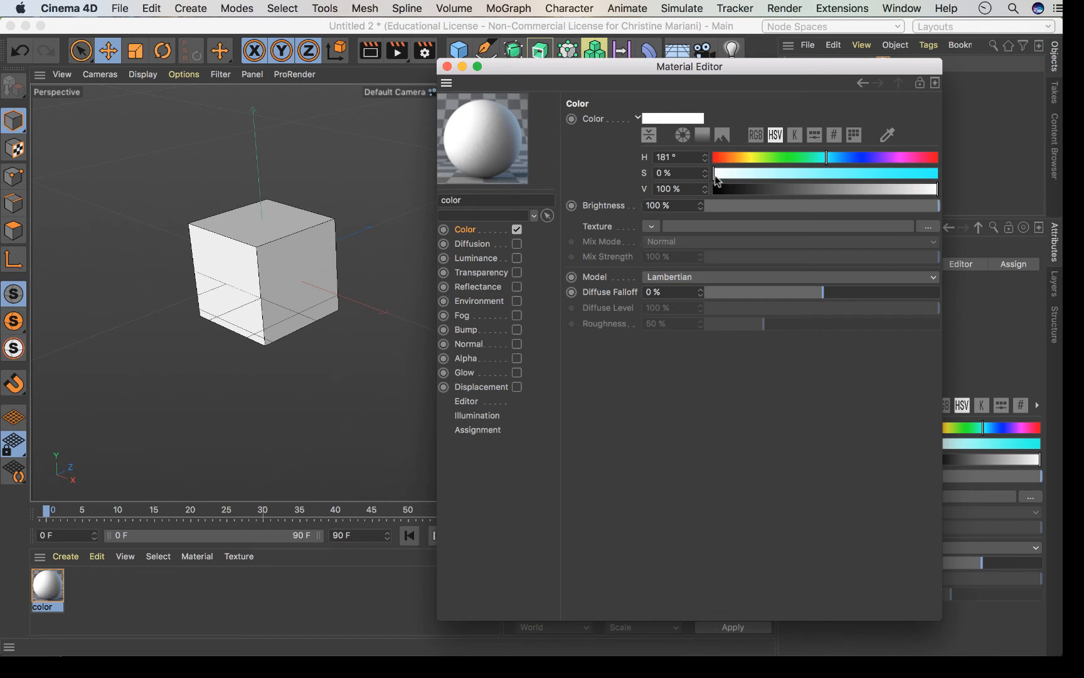
pyautogui.moveTo(715, 174)
pyautogui.mouseDown()
pyautogui.moveTo(940, 181)
pyautogui.moveTo(714, 174)
pyautogui.mouseUp()
pyautogui.click(833, 135)
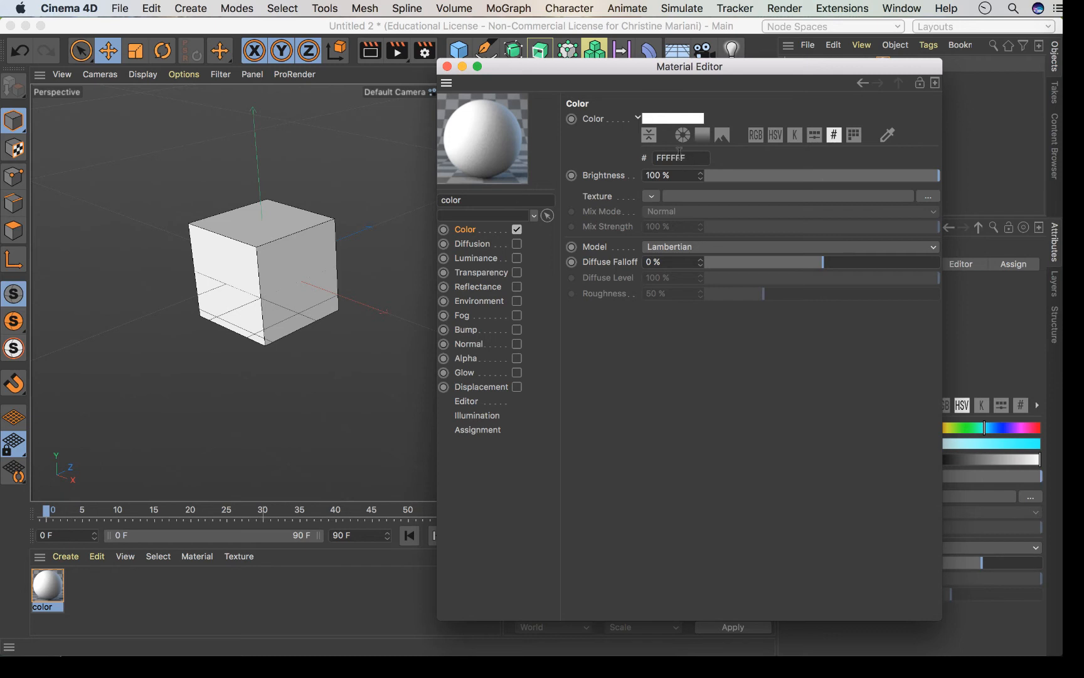
# Switch between the hex FFFFFF view and HSV sliders, then set the hue to 134°.
pyautogui.moveTo(687, 158); pyautogui.dragTo(663, 159)
pyautogui.click(726, 162)
pyautogui.click(776, 135)
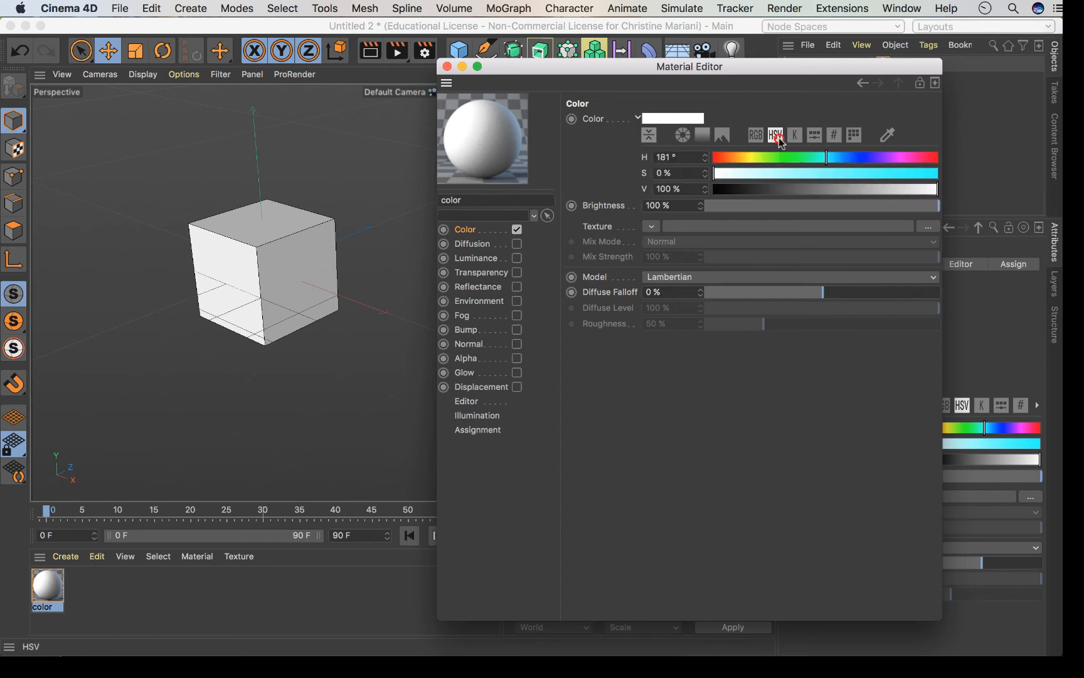
pyautogui.click(833, 135)
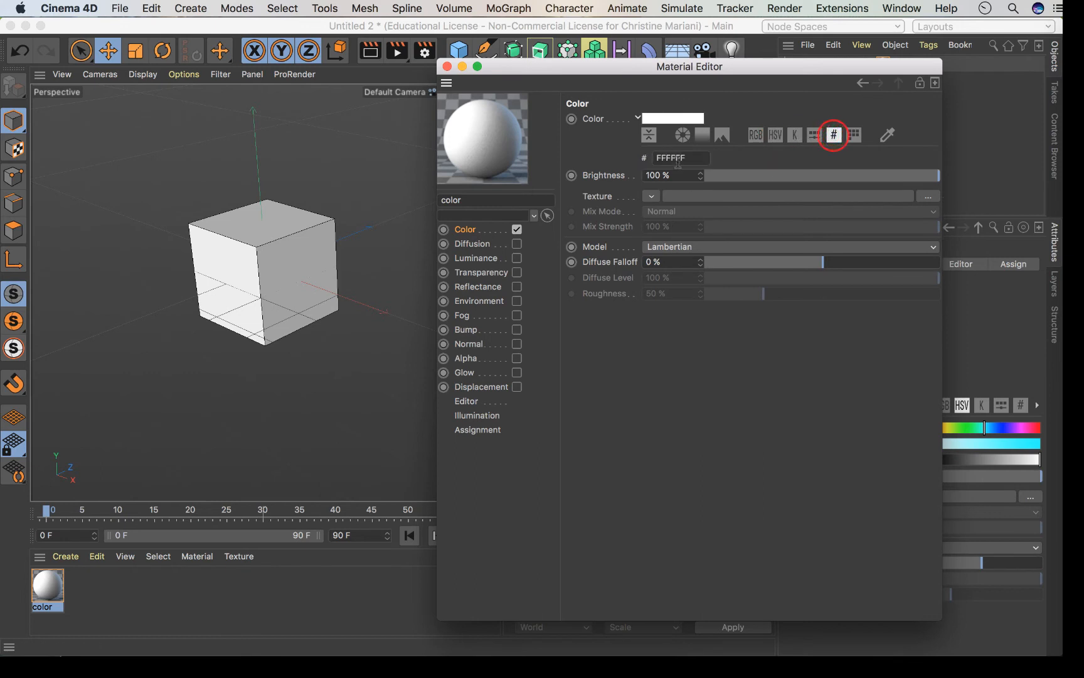
pyautogui.click(776, 135)
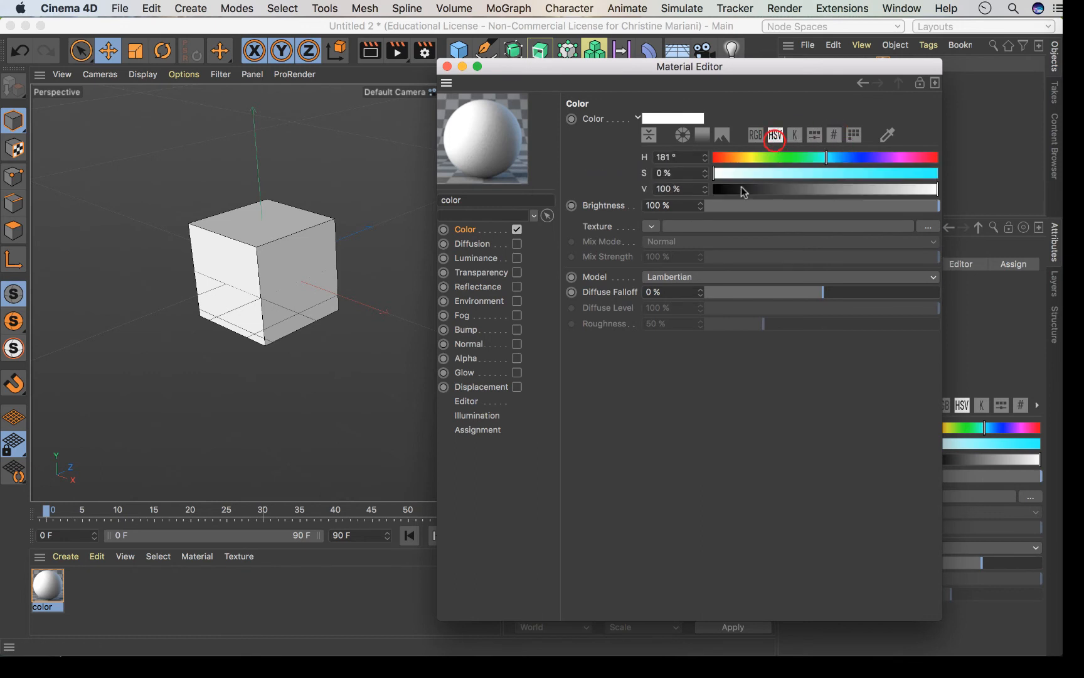
pyautogui.click(789, 156)
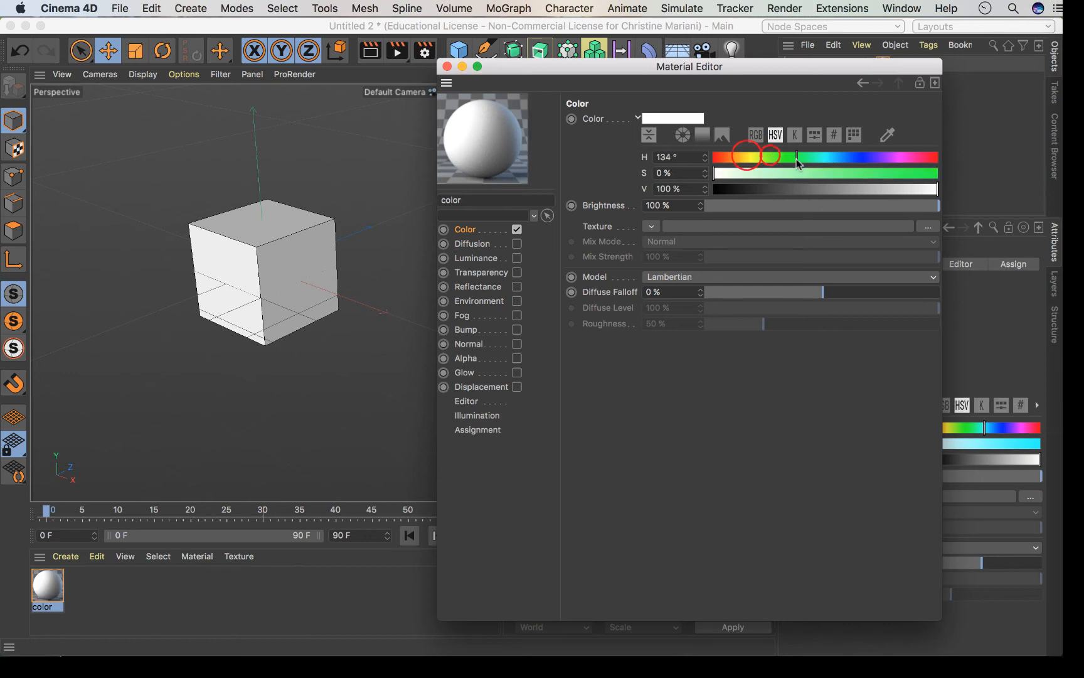
# Make the material green at H 111°, S 96%, V 96% and reposition the Material Editor.
pyautogui.moveTo(827, 173); pyautogui.dragTo(924, 174)
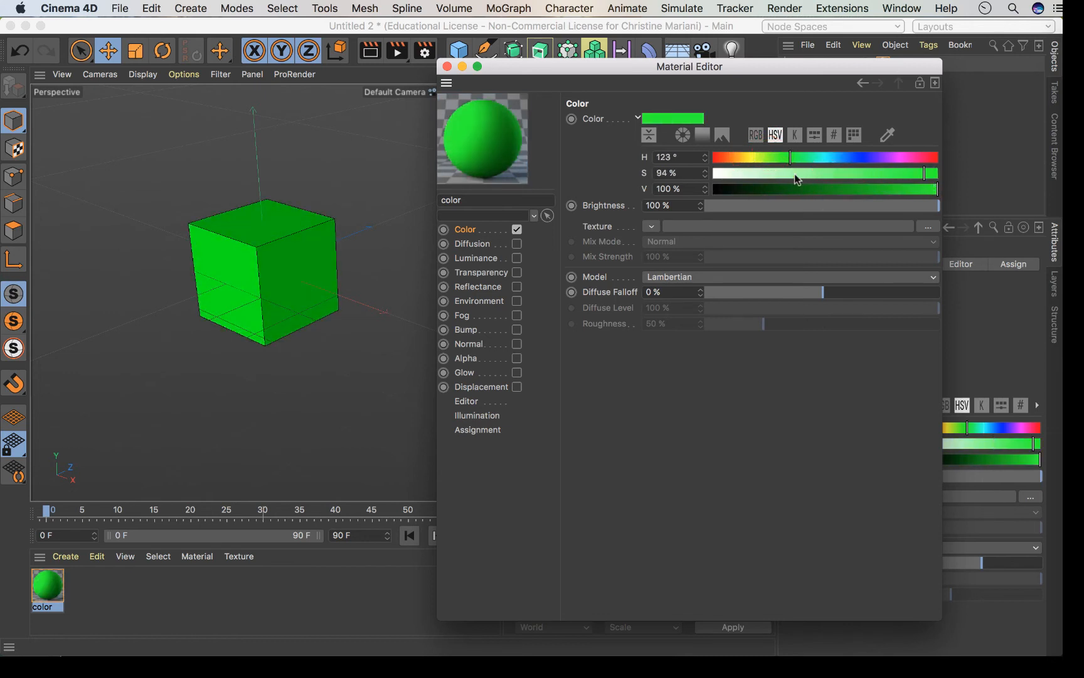
pyautogui.moveTo(793, 159); pyautogui.dragTo(783, 161)
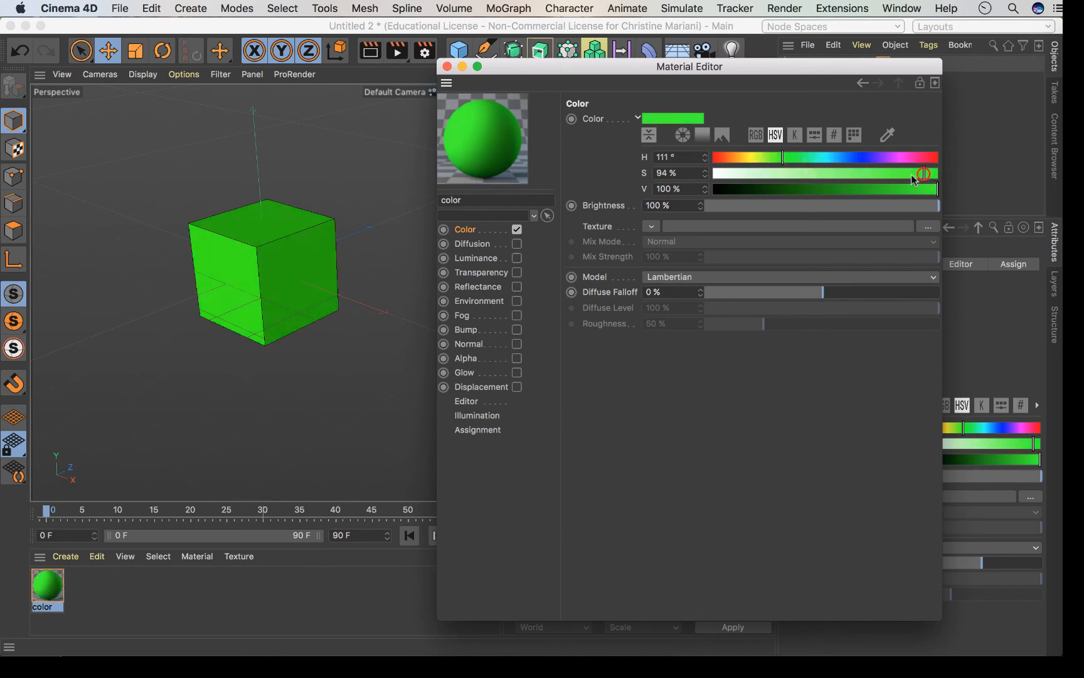
pyautogui.moveTo(925, 174)
pyautogui.mouseDown()
pyautogui.moveTo(934, 174)
pyautogui.moveTo(884, 175)
pyautogui.moveTo(934, 192)
pyautogui.moveTo(742, 204)
pyautogui.moveTo(934, 192)
pyautogui.moveTo(926, 207)
pyautogui.moveTo(896, 199)
pyautogui.moveTo(929, 196)
pyautogui.mouseUp()
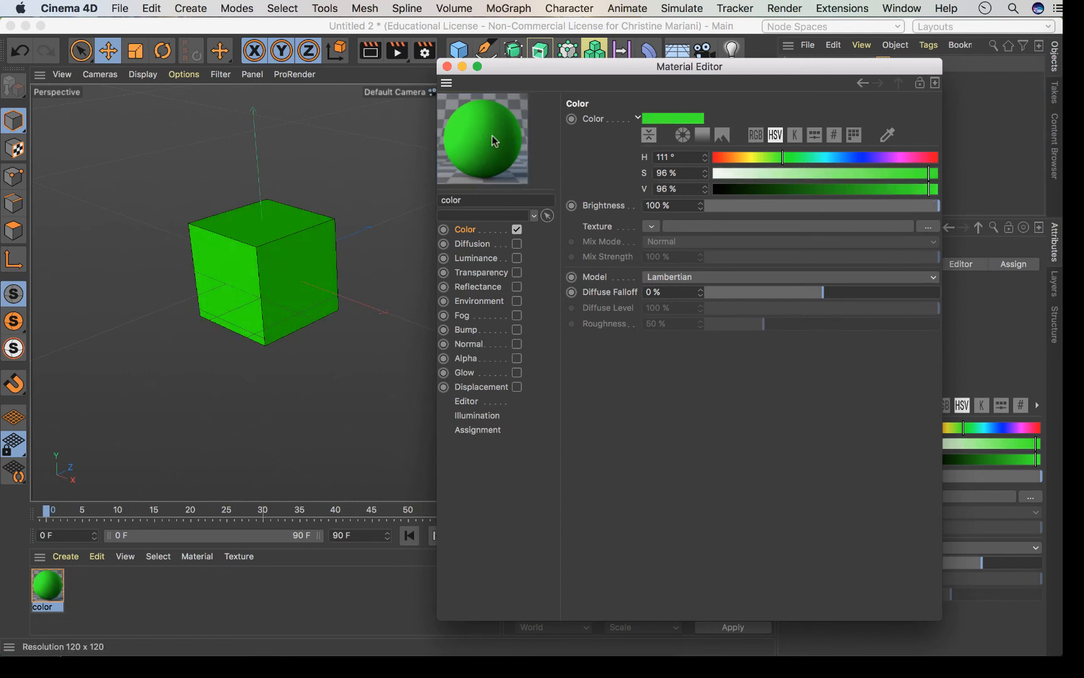
pyautogui.moveTo(629, 72); pyautogui.dragTo(572, 113)
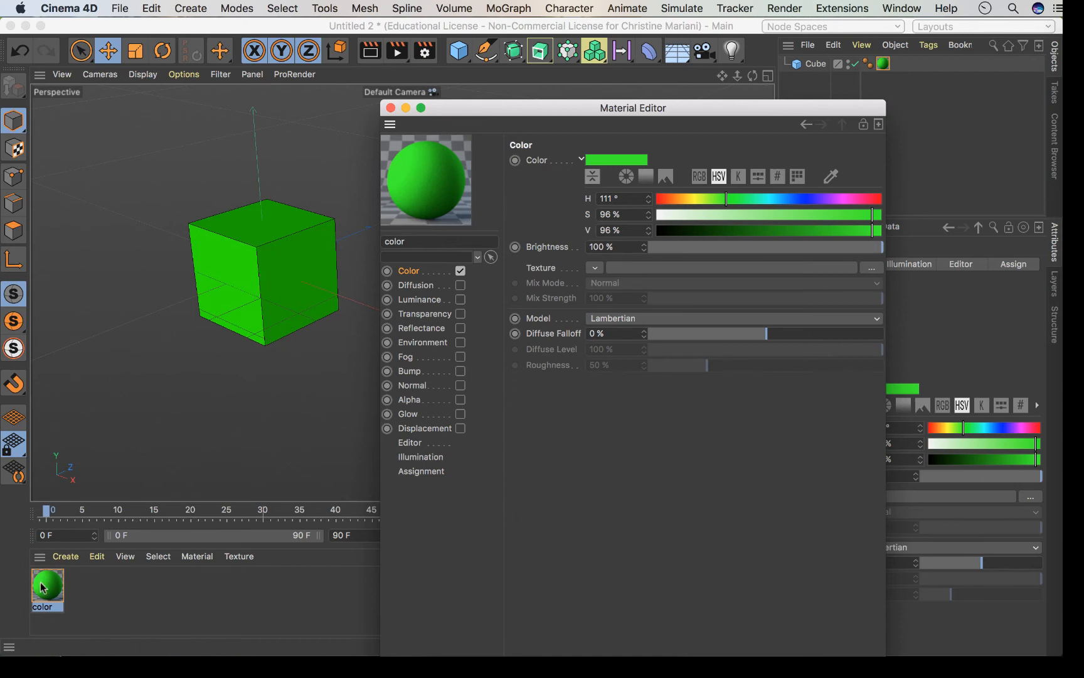
# Move the Material Editor aside and drag Brightness to 0%, turning the cube black.
pyautogui.moveTo(631, 110); pyautogui.dragTo(619, 70)
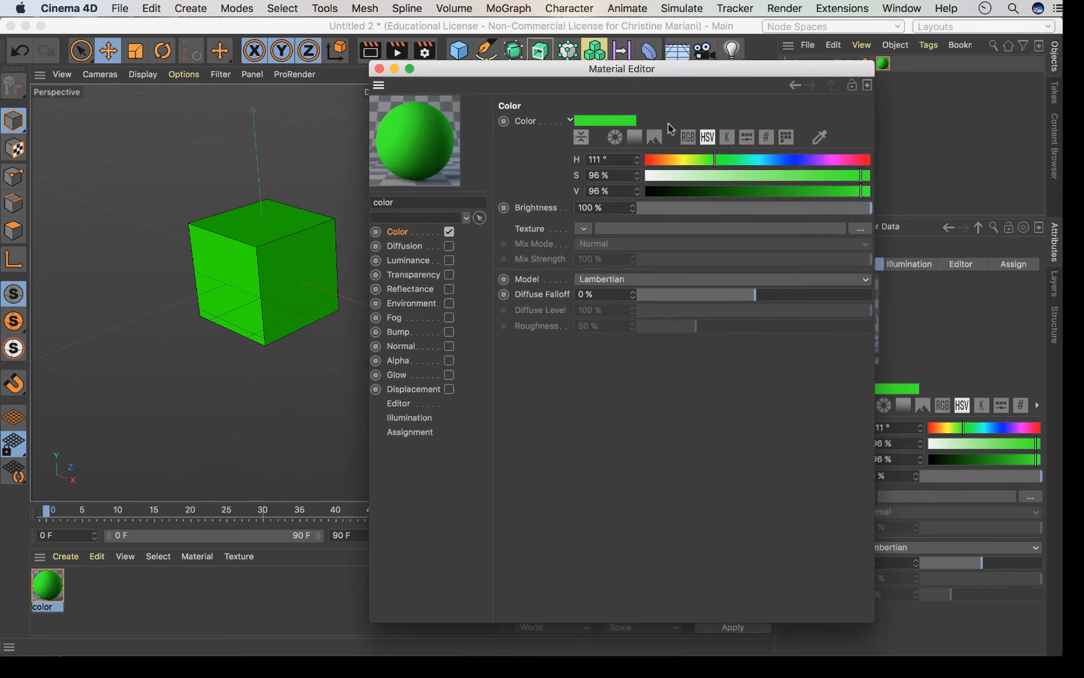
pyautogui.moveTo(692, 72); pyautogui.dragTo(676, 64)
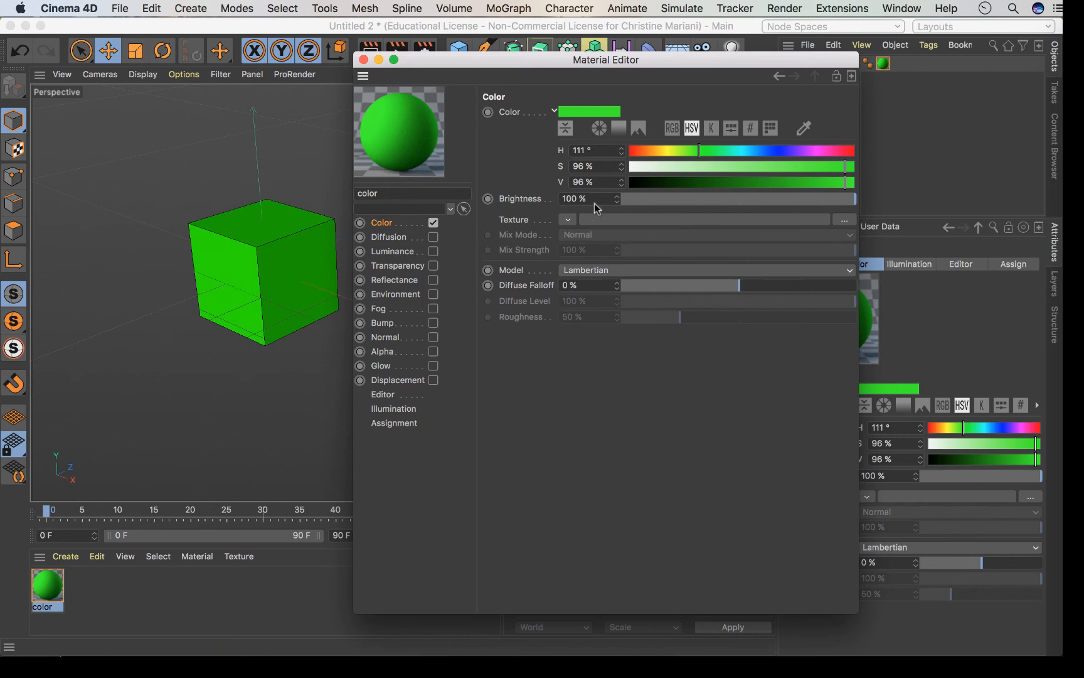
pyautogui.moveTo(699, 199); pyautogui.dragTo(603, 202)
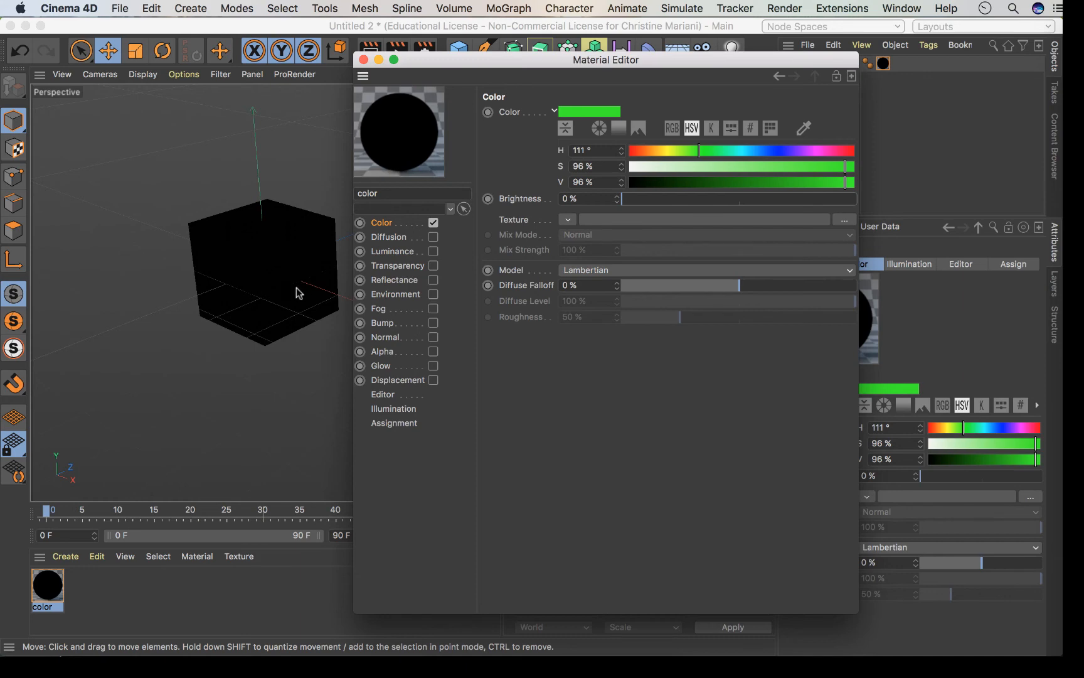
# Raise Brightness back to 100%, then try several slider levels, settling at 66% darker green.
pyautogui.moveTo(622, 199); pyautogui.dragTo(898, 203)
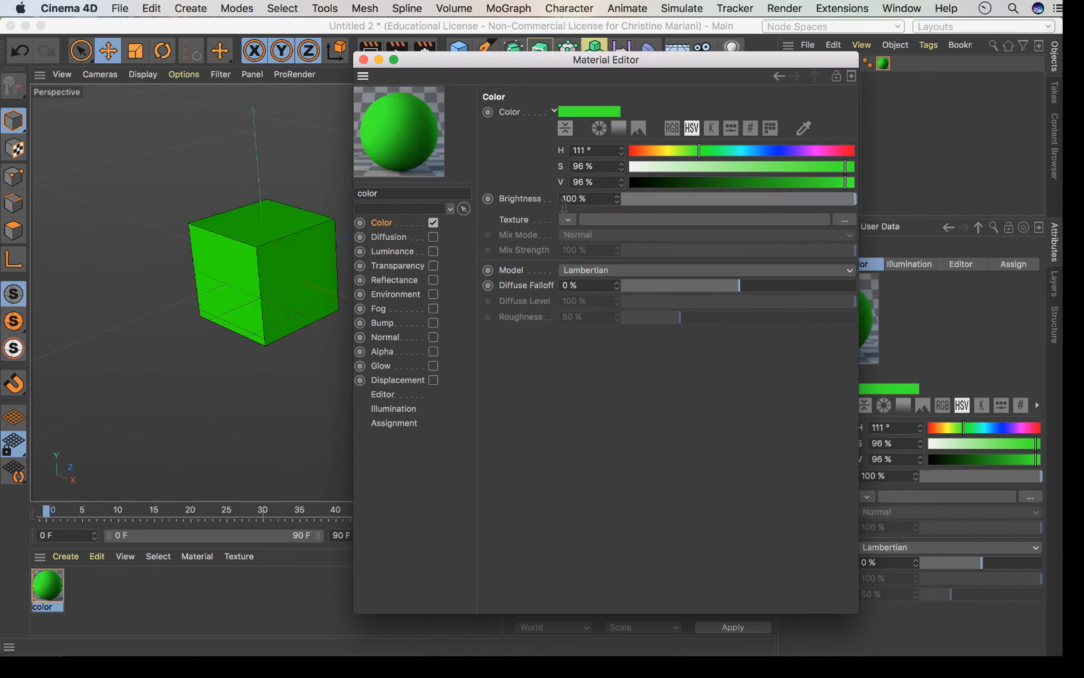
pyautogui.click(749, 199)
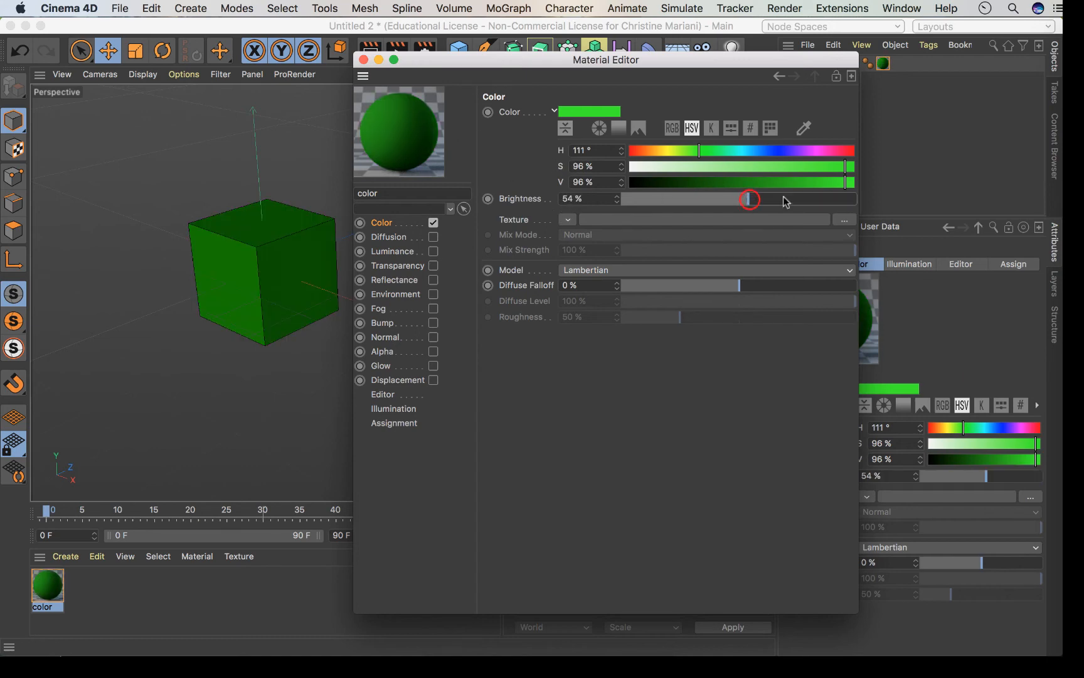
pyautogui.click(784, 199)
pyautogui.click(670, 198)
pyautogui.click(820, 199)
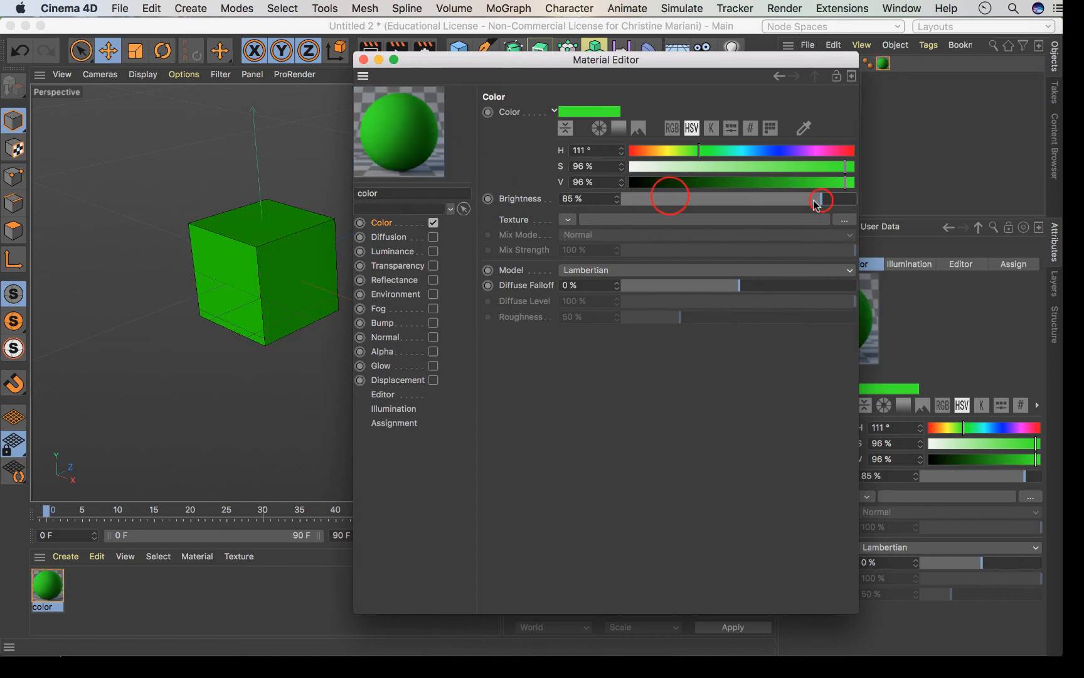
pyautogui.click(799, 200)
pyautogui.click(670, 199)
pyautogui.click(748, 199)
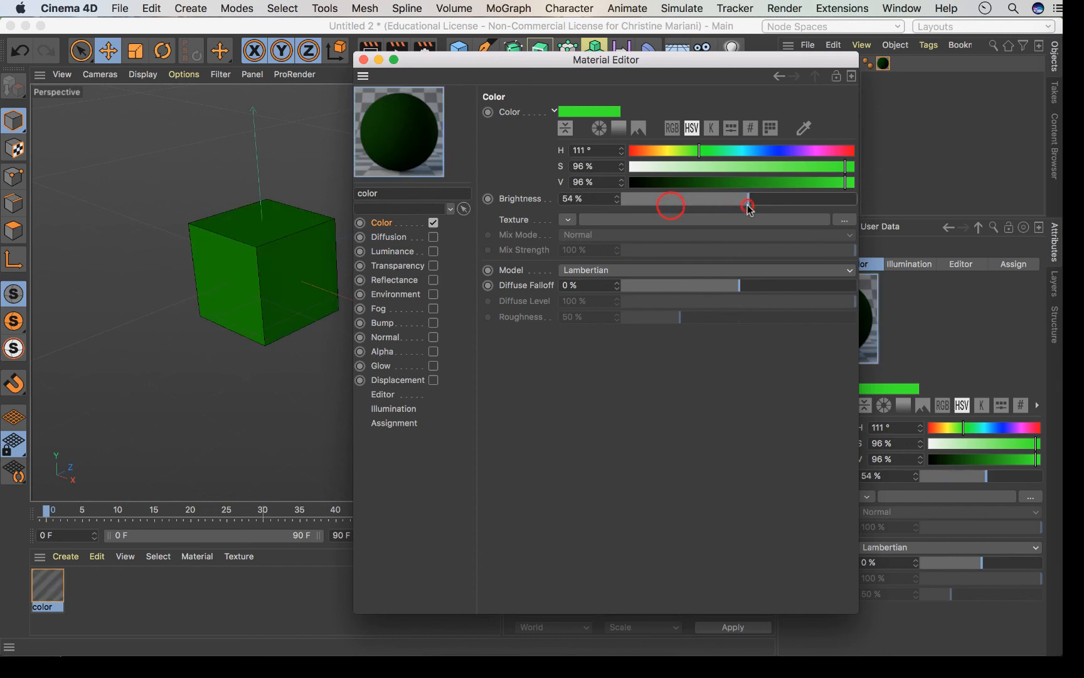
pyautogui.moveTo(762, 200)
pyautogui.mouseDown()
pyautogui.moveTo(802, 197)
pyautogui.moveTo(709, 197)
pyautogui.moveTo(777, 204)
pyautogui.mouseUp()
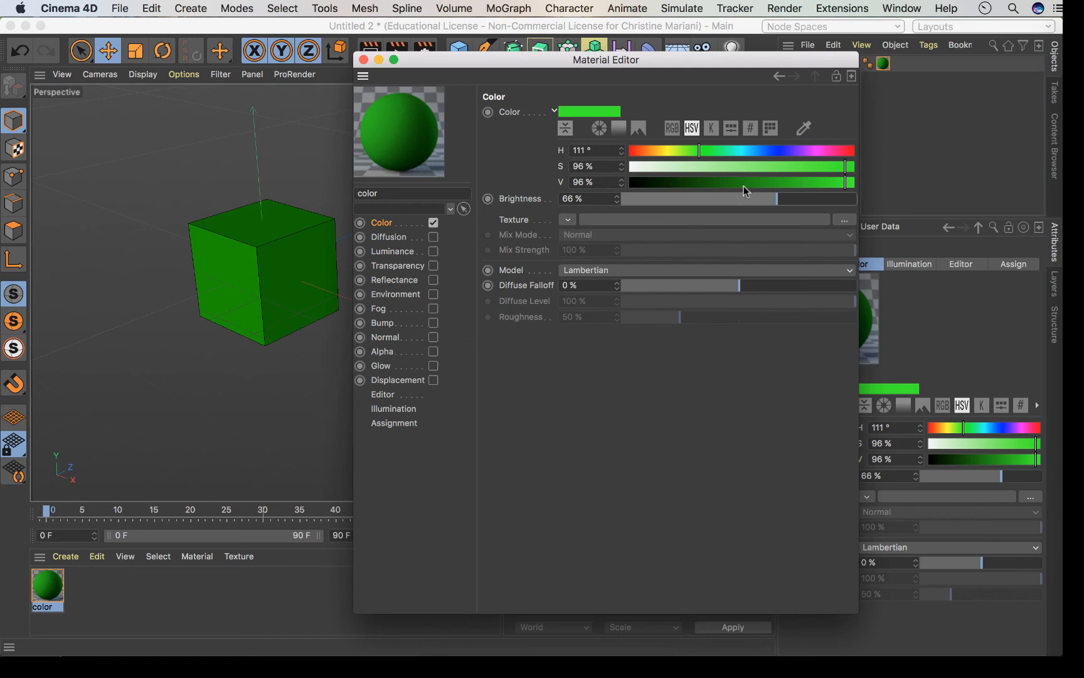
pyautogui.moveTo(786, 199)
pyautogui.mouseDown()
pyautogui.moveTo(855, 202)
pyautogui.moveTo(734, 207)
pyautogui.moveTo(827, 209)
pyautogui.moveTo(743, 213)
pyautogui.moveTo(723, 200)
pyautogui.moveTo(857, 212)
pyautogui.mouseUp()
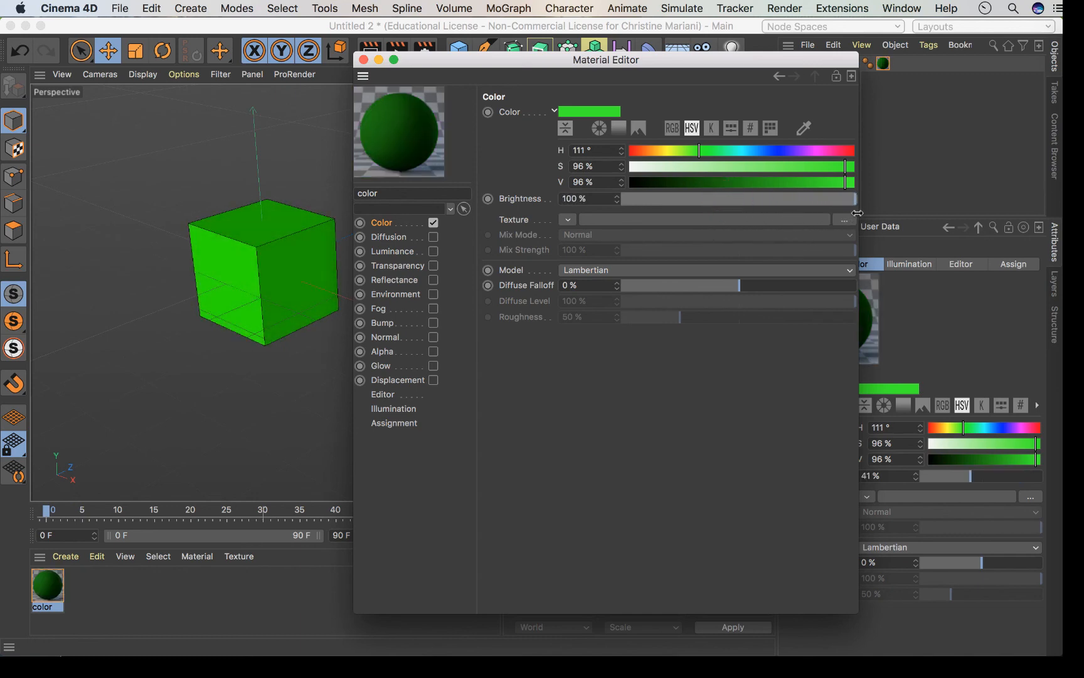
pyautogui.moveTo(568, 199); pyautogui.dragTo(552, 201)
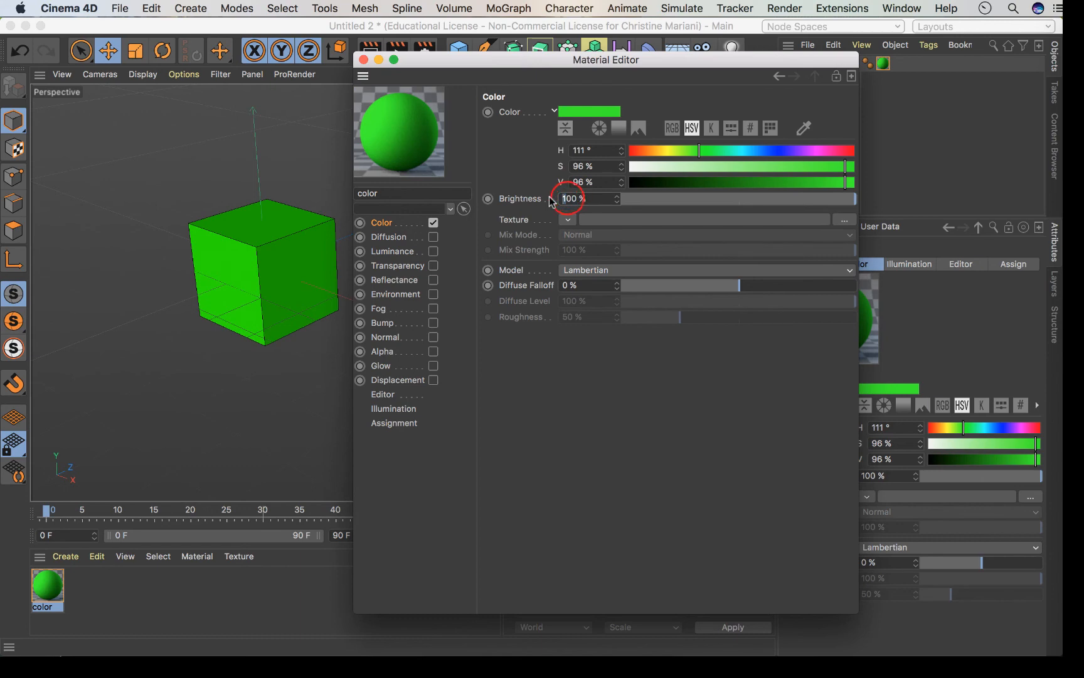
pyautogui.write('2')
pyautogui.press('Return')
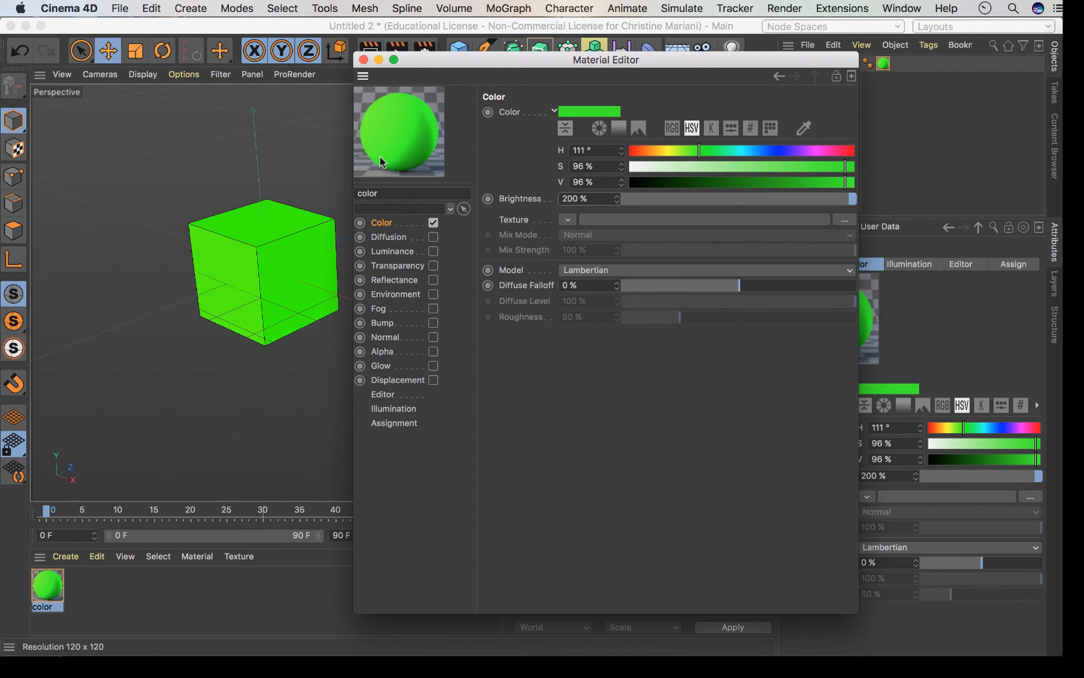
pyautogui.click(562, 199)
pyautogui.write('500')
pyautogui.press('Return')
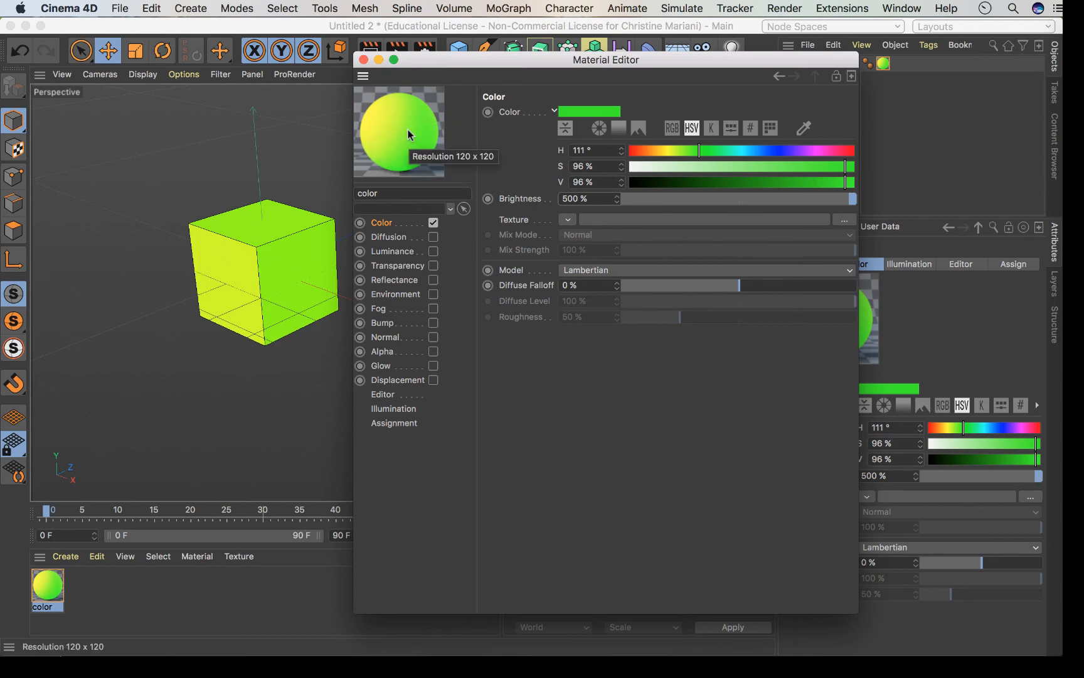
pyautogui.click(564, 198)
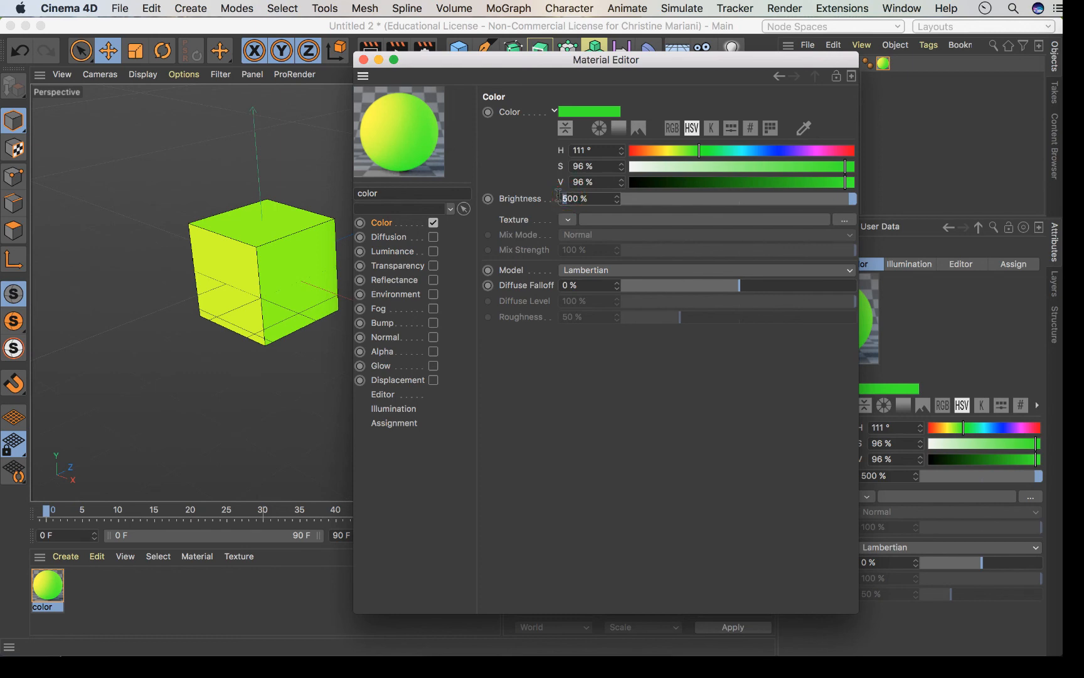
pyautogui.write('1')
pyautogui.press('Return')
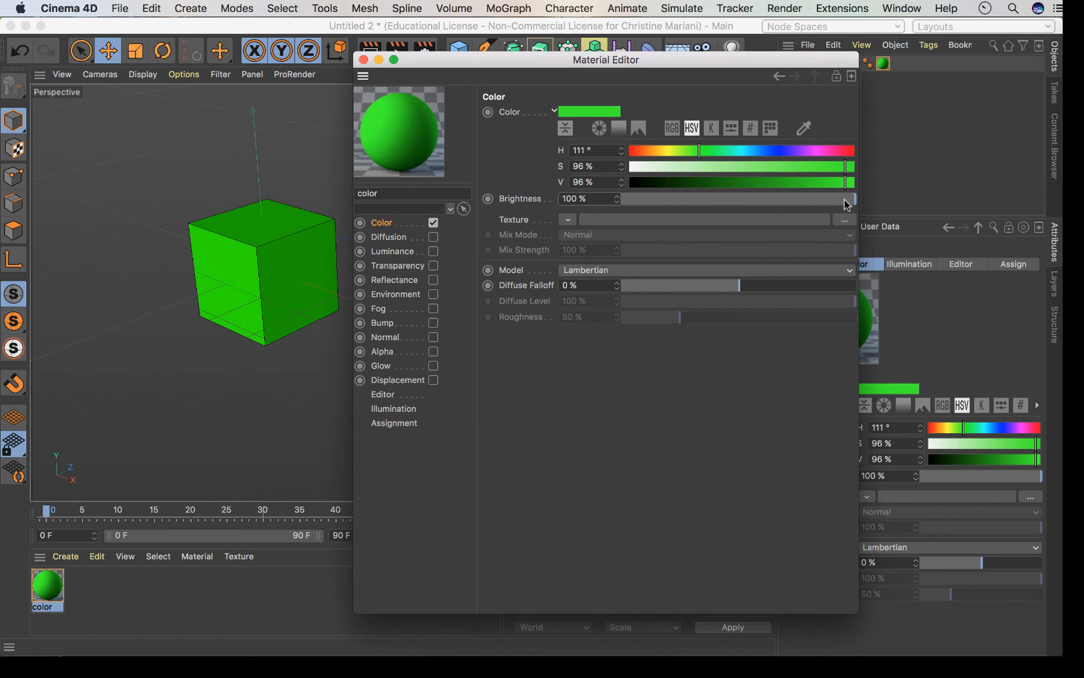
pyautogui.moveTo(847, 204); pyautogui.dragTo(516, 212)
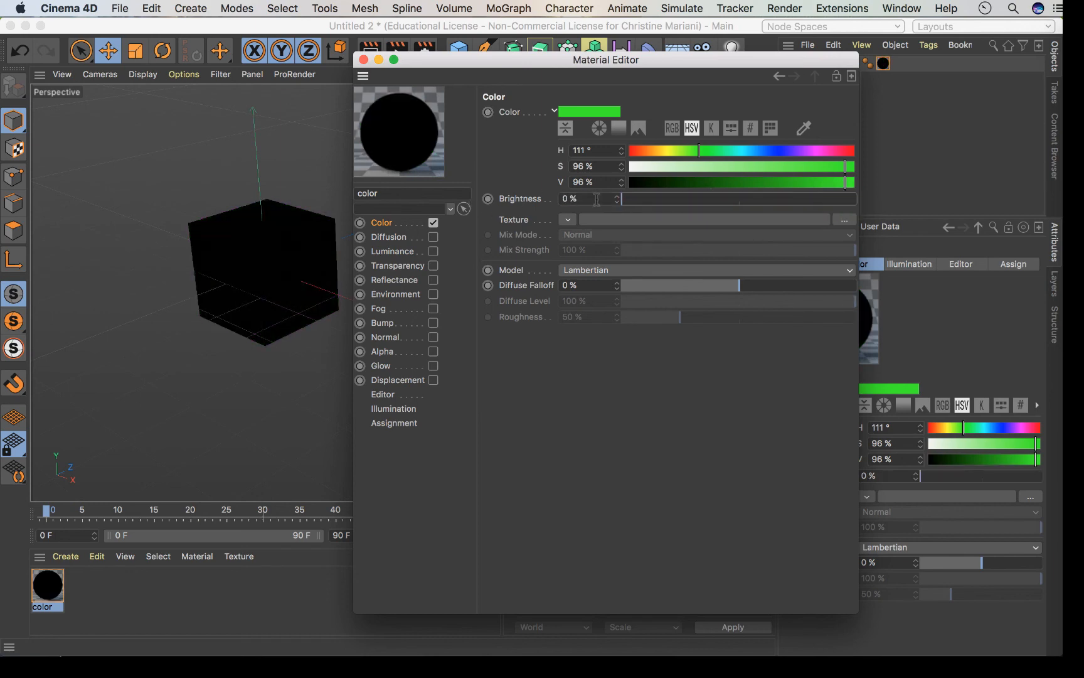
pyautogui.click(622, 198)
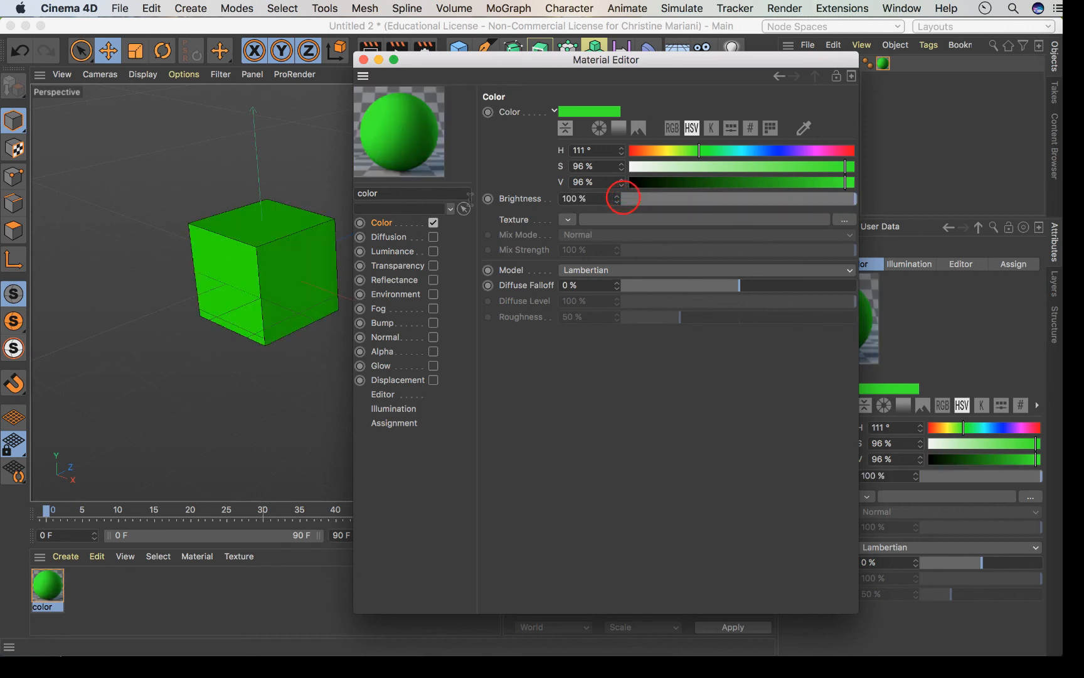